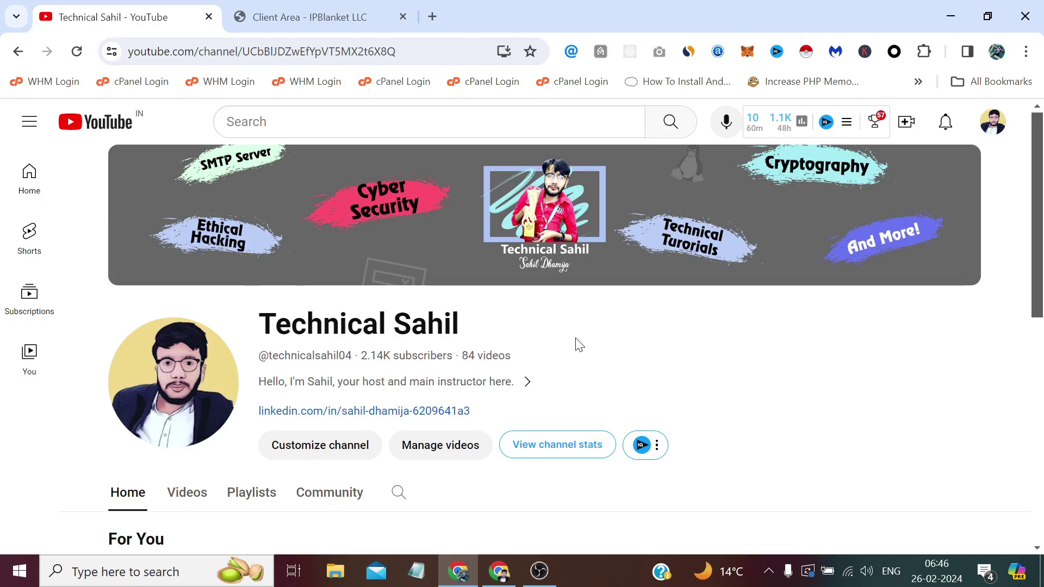
# Search Google for 'chrome web' in the other Chrome window.
pyautogui.click(316, 17)
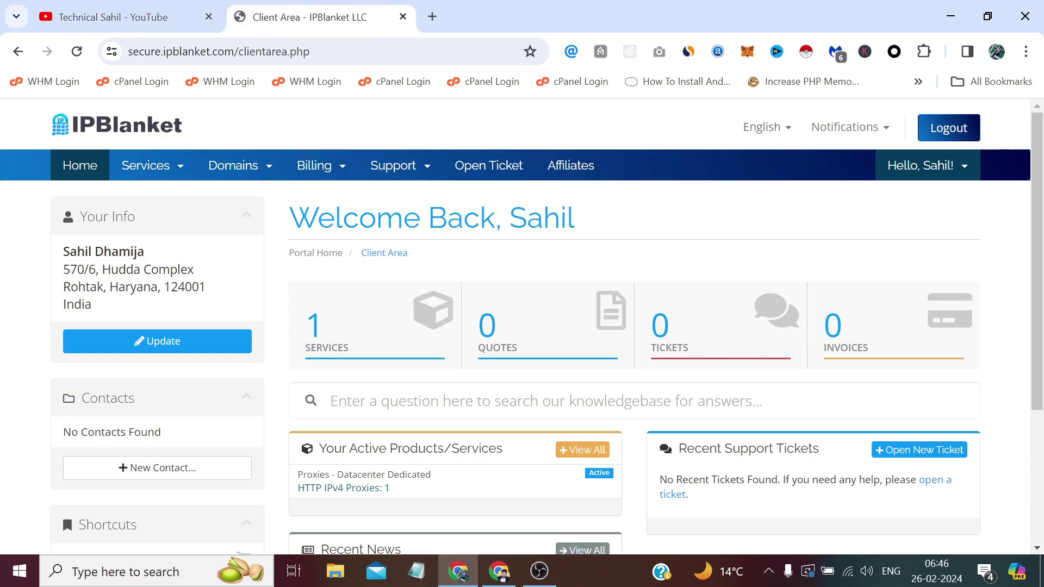
pyautogui.click(140, 8)
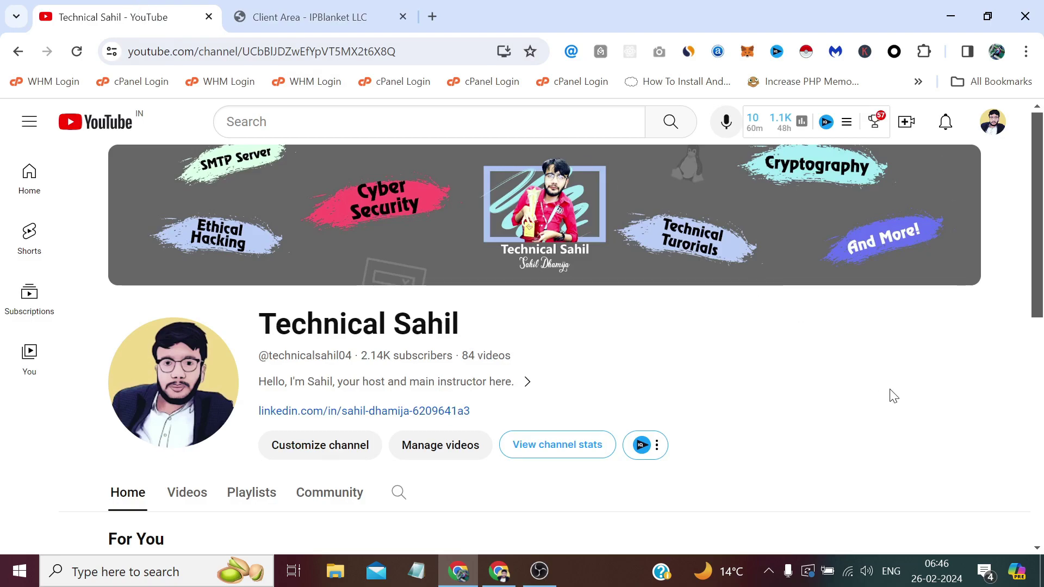
pyautogui.click(499, 571)
pyautogui.hotkey('ctrl', 'l')
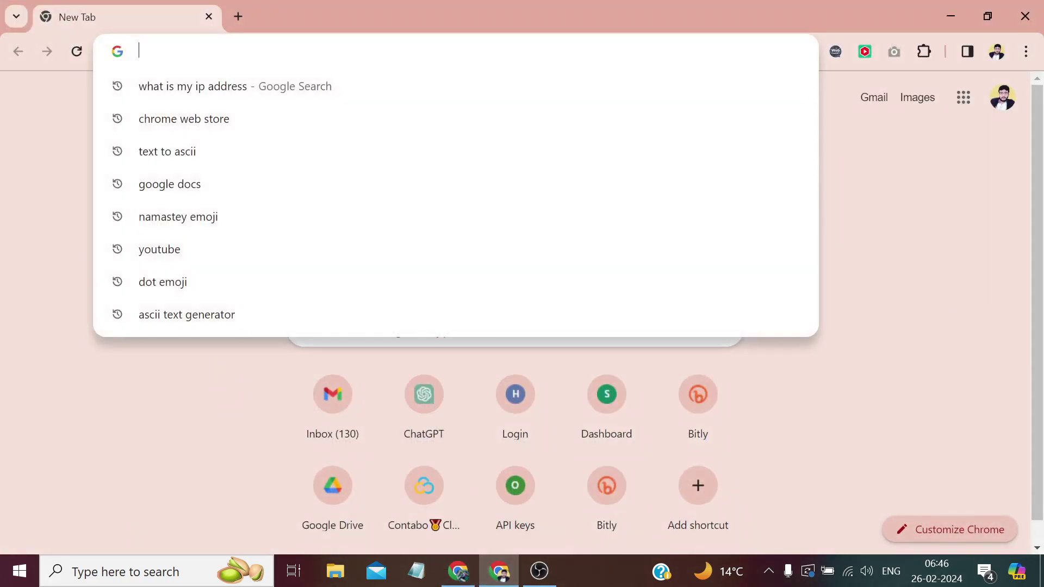
pyautogui.write('chr')
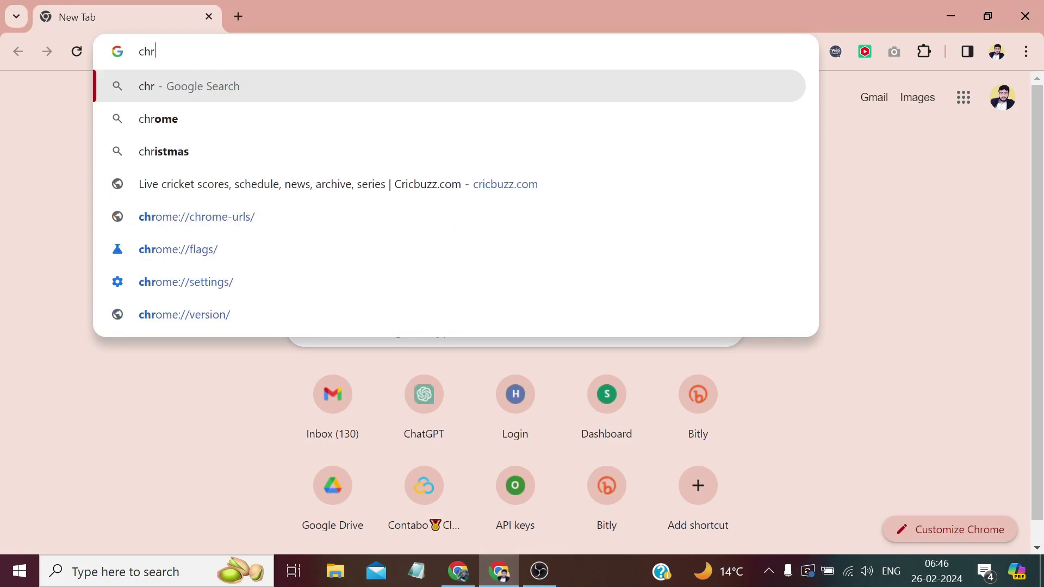
pyautogui.write('ome w')
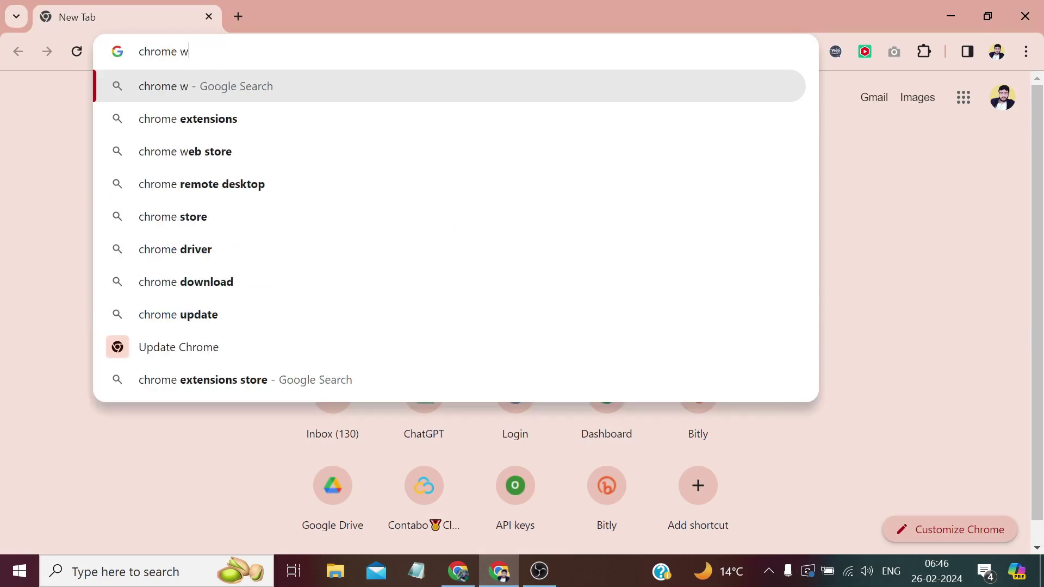
pyautogui.write('eb')
pyautogui.press('Return')
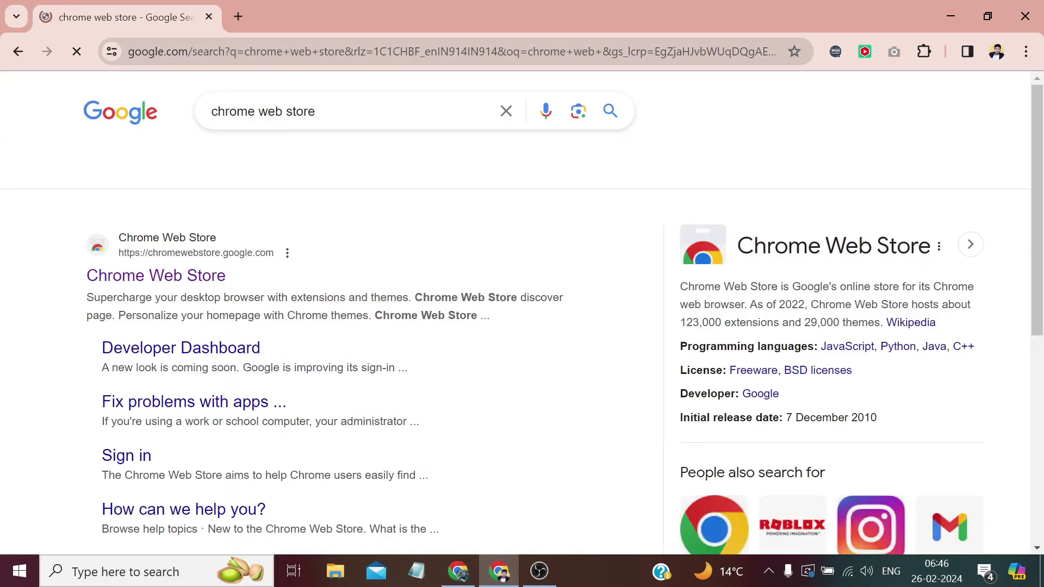
# Open the Chrome Web Store and search it for 'switchyomega'.
pyautogui.click(162, 276)
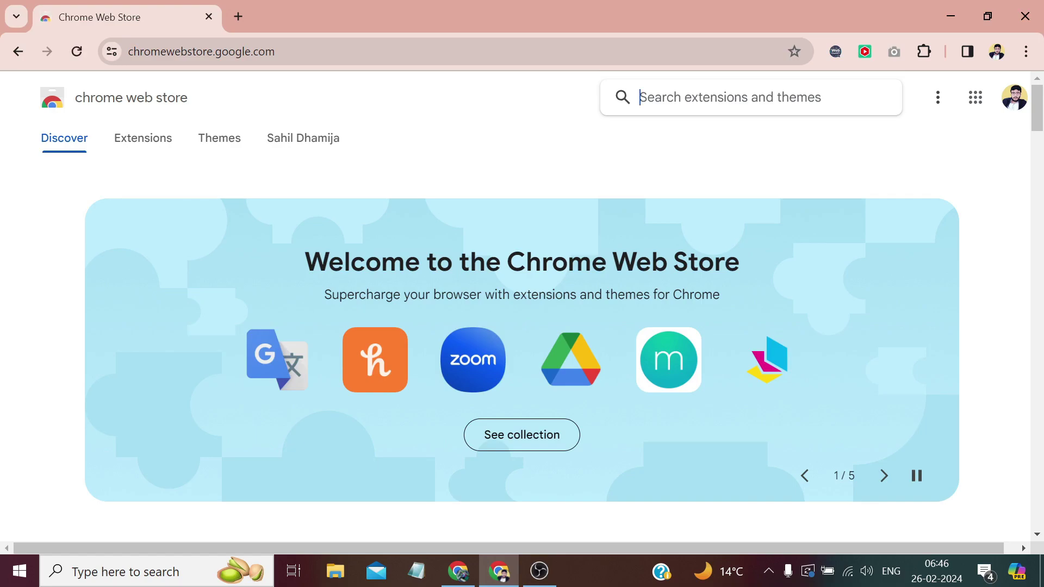
pyautogui.write('swit')
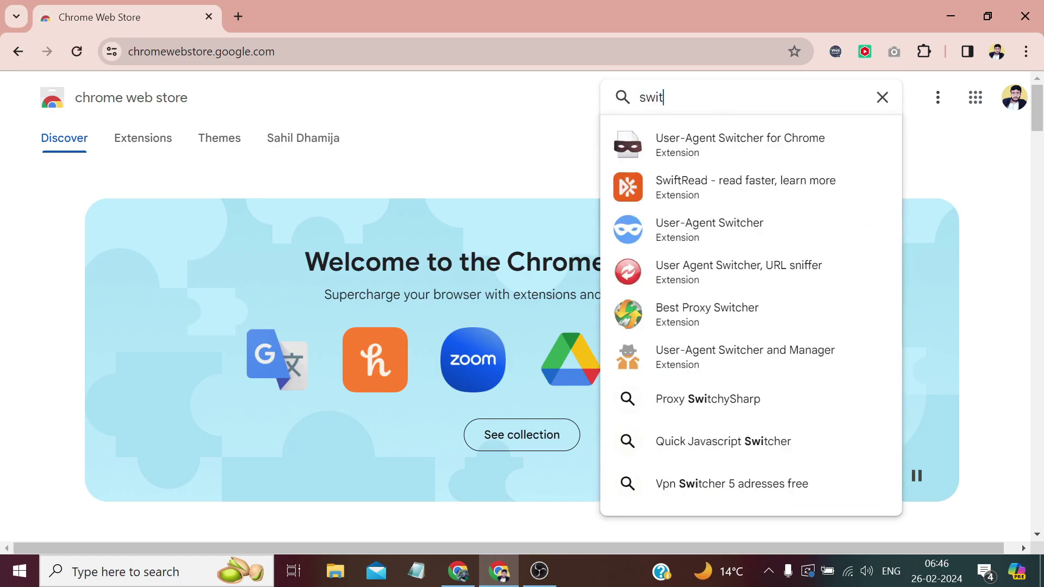
pyautogui.write('chyome')
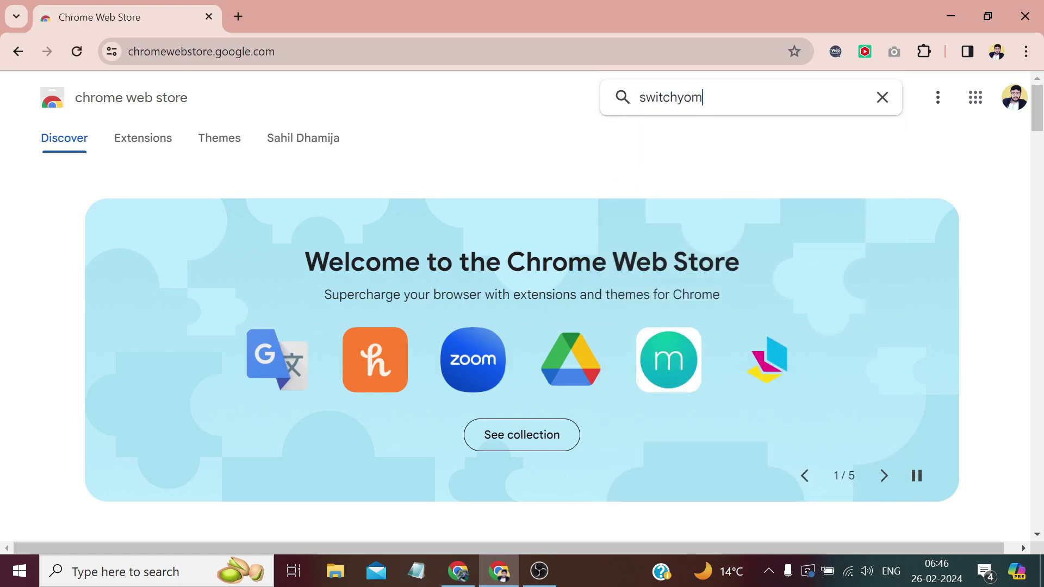
pyautogui.write('ga')
pyautogui.press('Return')
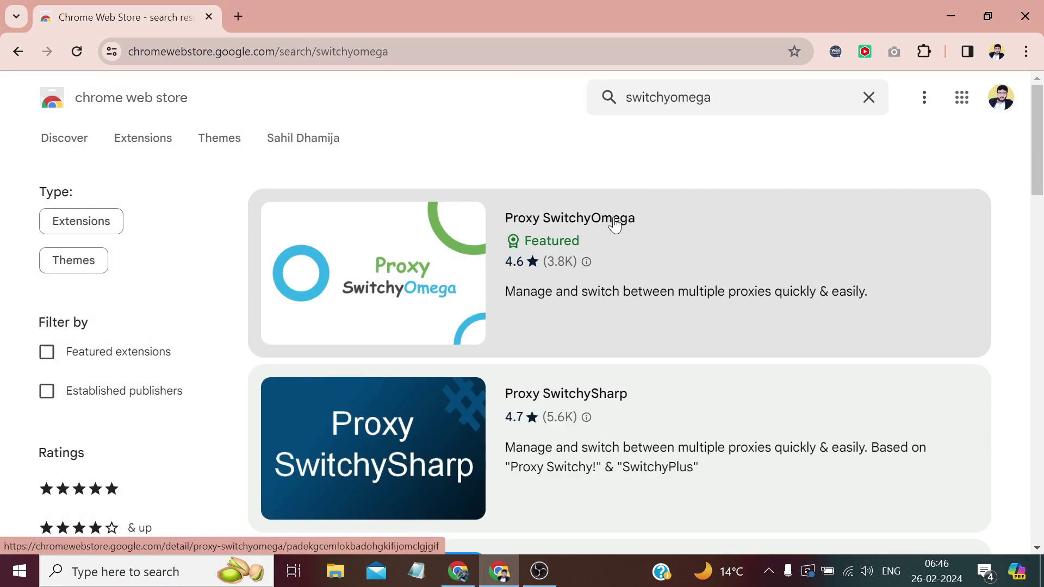
# Add Proxy SwitchyOmega to Chrome from its store listing and dismiss the welcome guide.
pyautogui.click(615, 225)
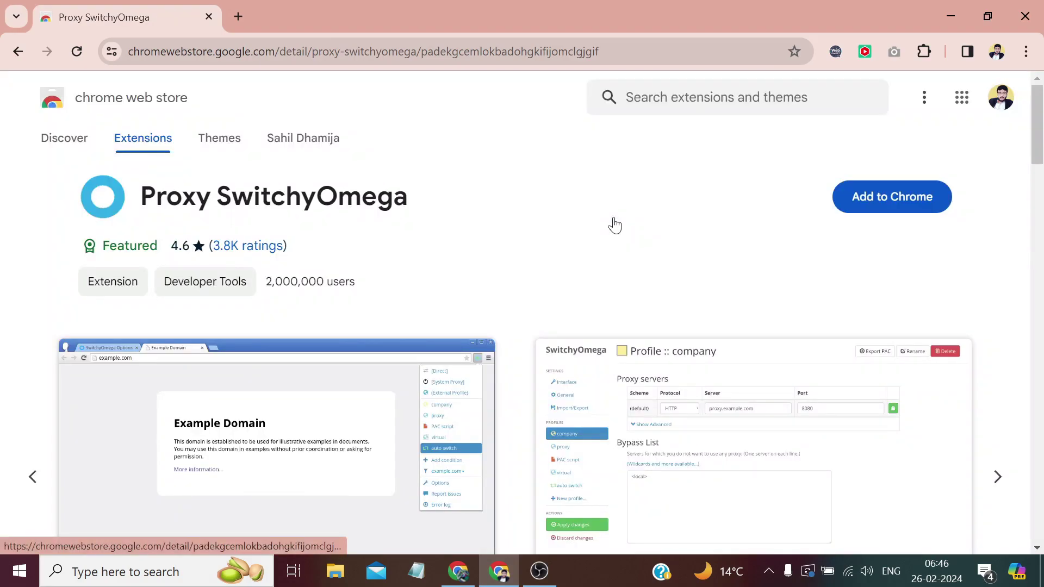
pyautogui.click(884, 207)
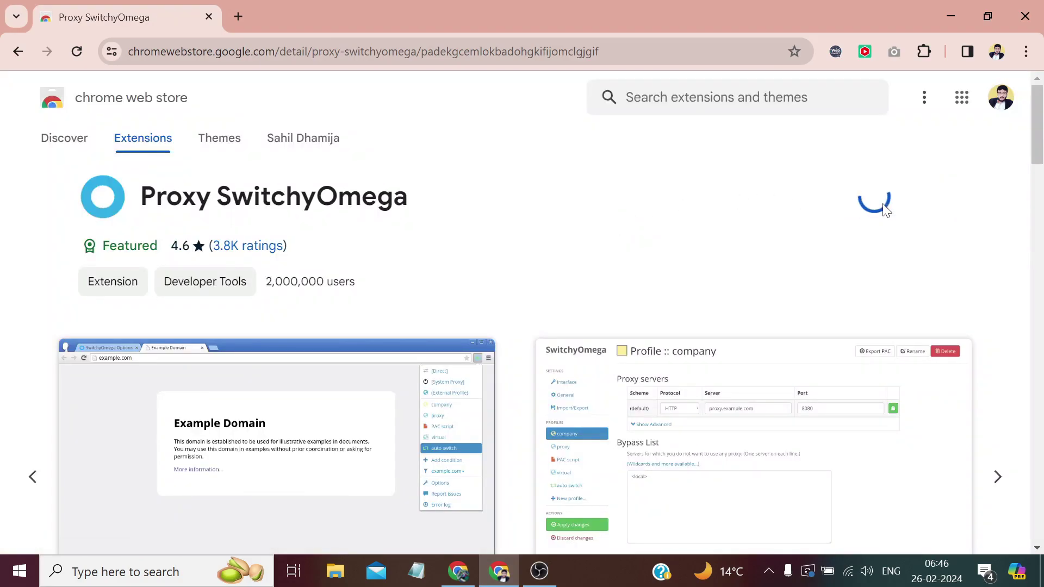
pyautogui.click(583, 199)
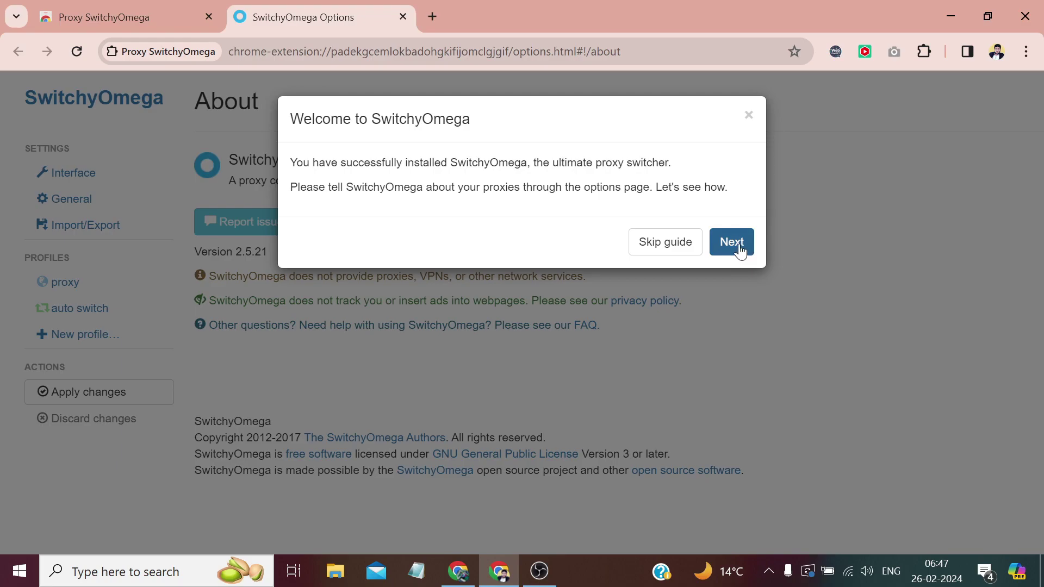
pyautogui.click(687, 246)
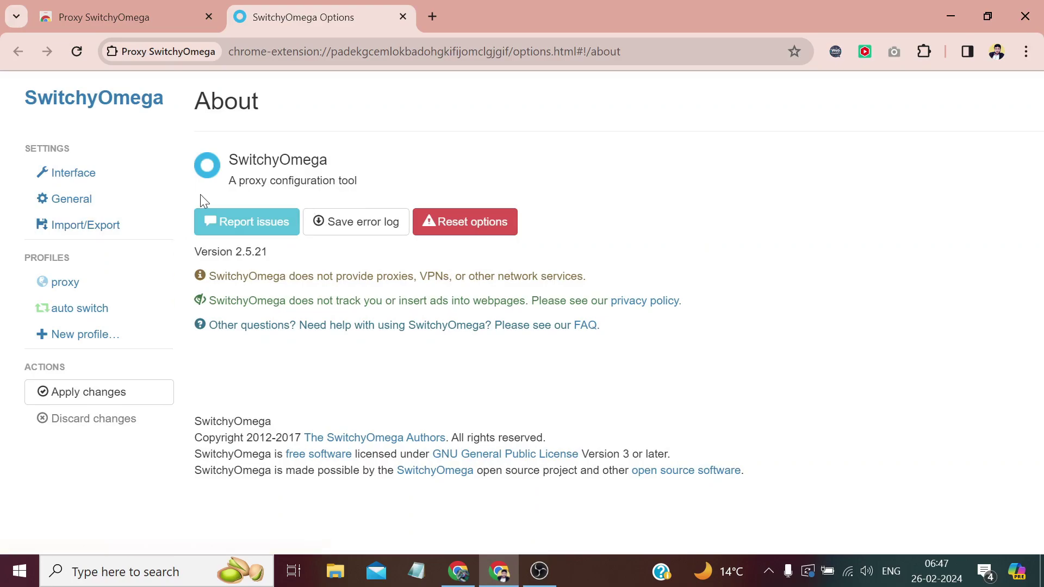
# Start a new SwitchyOmega profile named USA, keeping the Proxy Profile type.
pyautogui.click(90, 340)
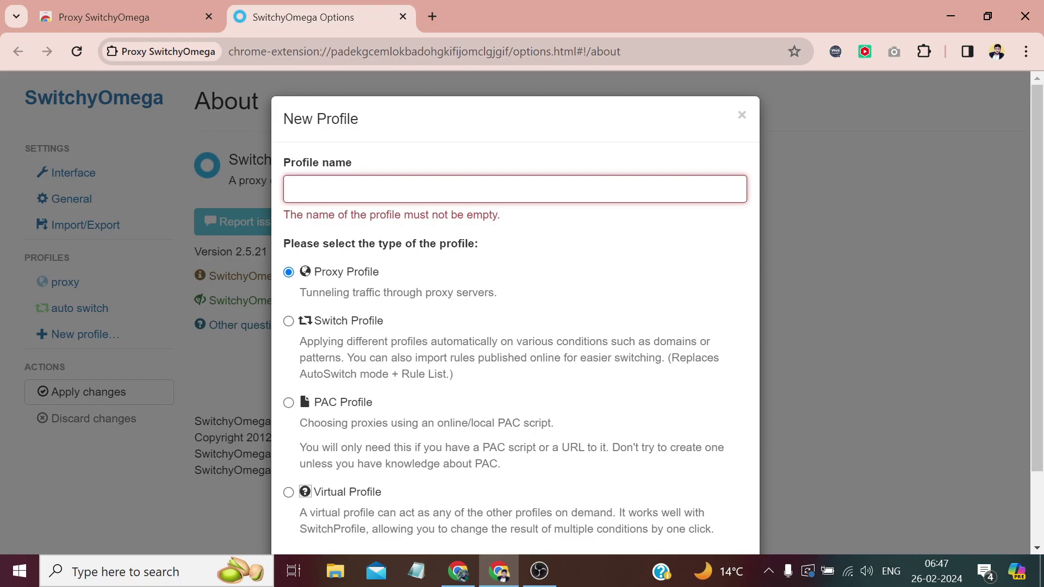
pyautogui.write('USA')
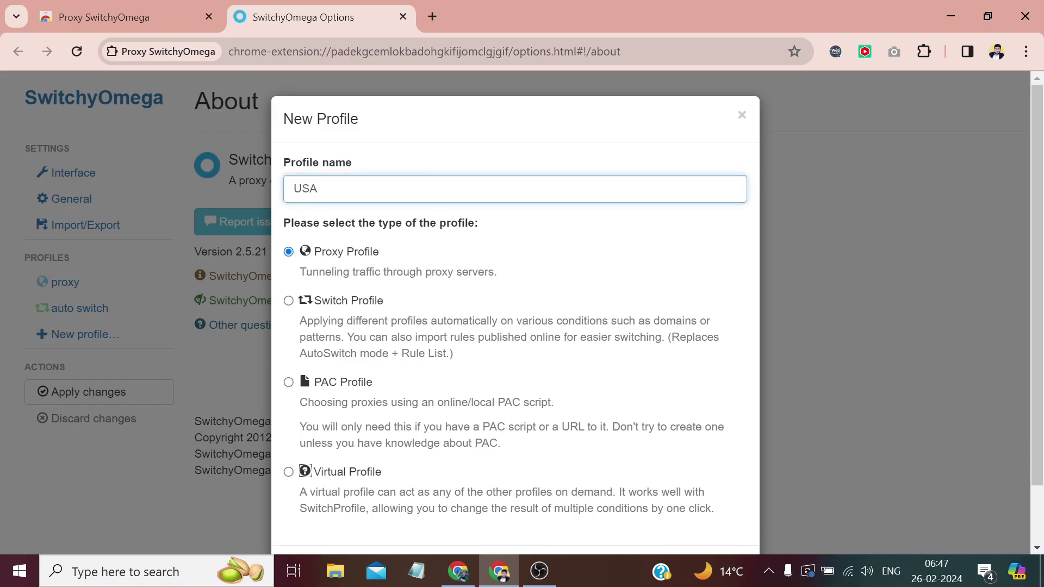
pyautogui.scroll(-2, 422, 272)
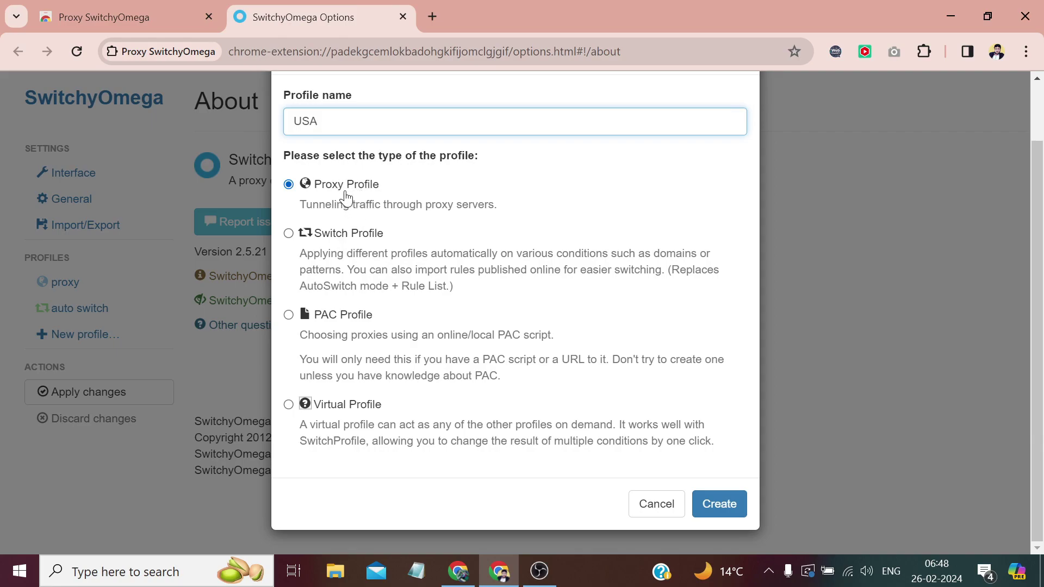
pyautogui.scroll(1, 348, 217)
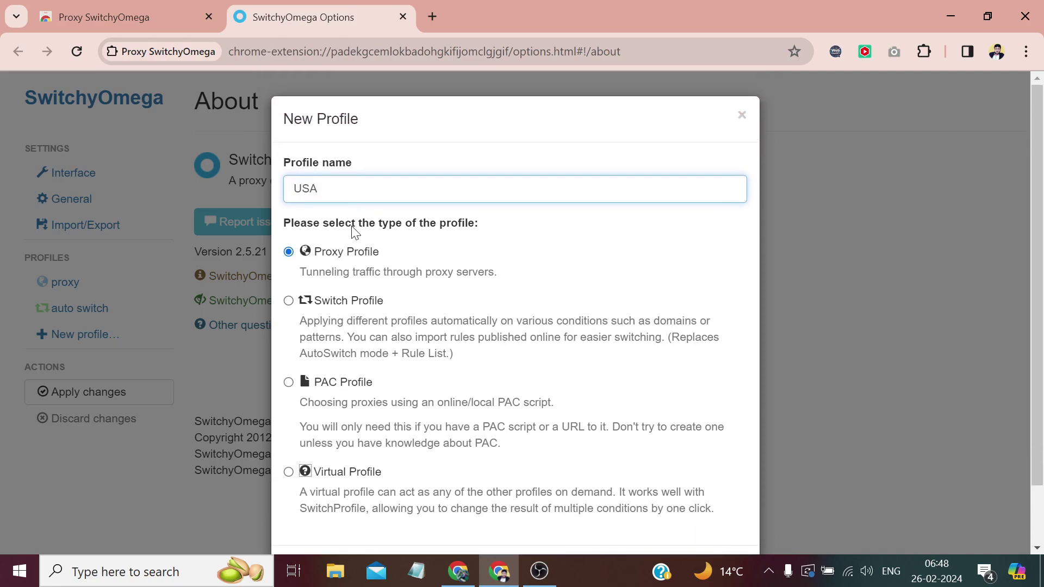
pyautogui.scroll(-1, 354, 234)
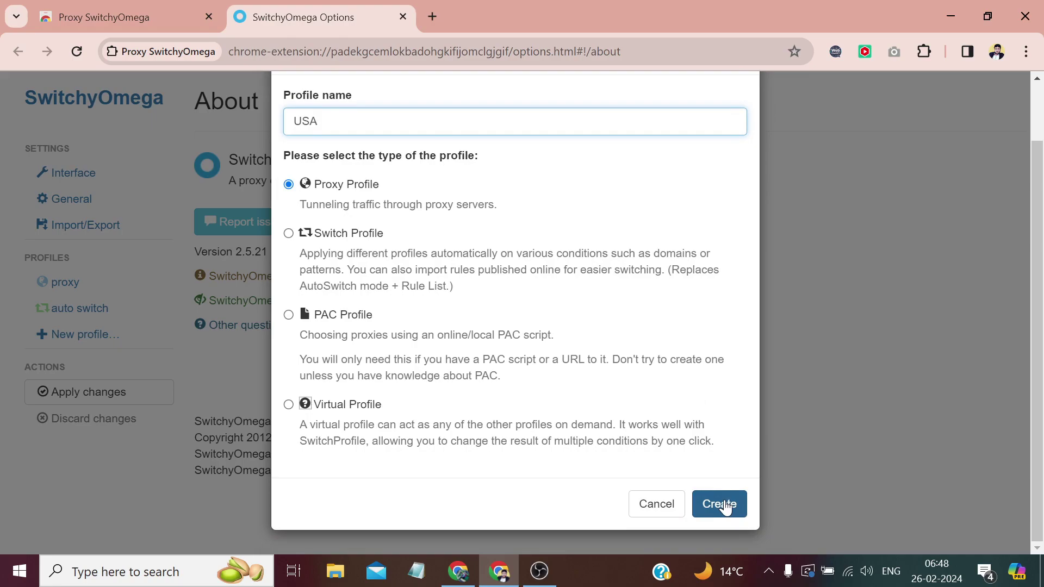
# Create the USA profile with HTTP as its default proxy protocol, then return to IPBlanket.
pyautogui.click(720, 504)
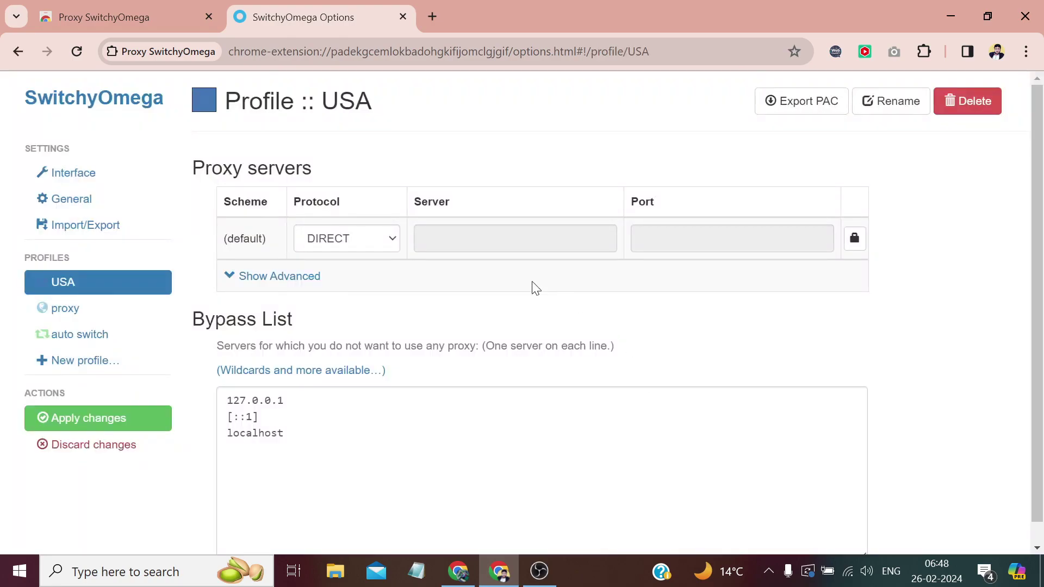
pyautogui.click(303, 276)
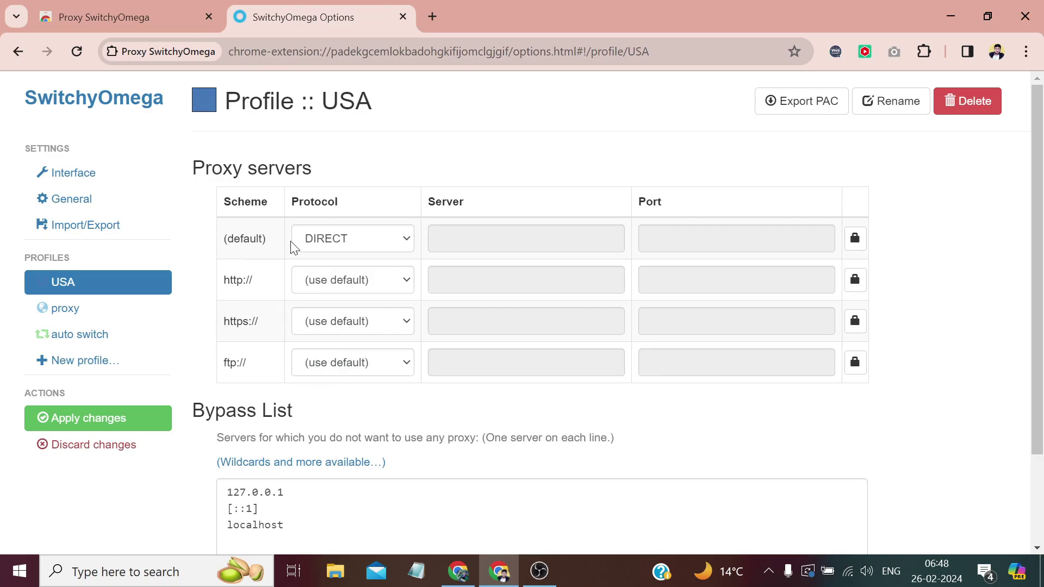
pyautogui.click(333, 242)
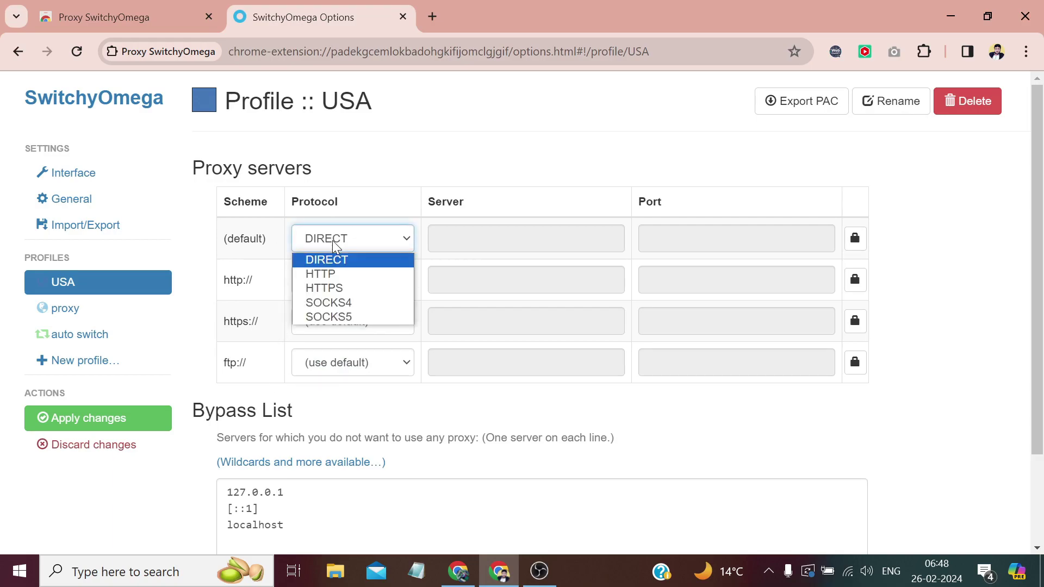
pyautogui.click(331, 276)
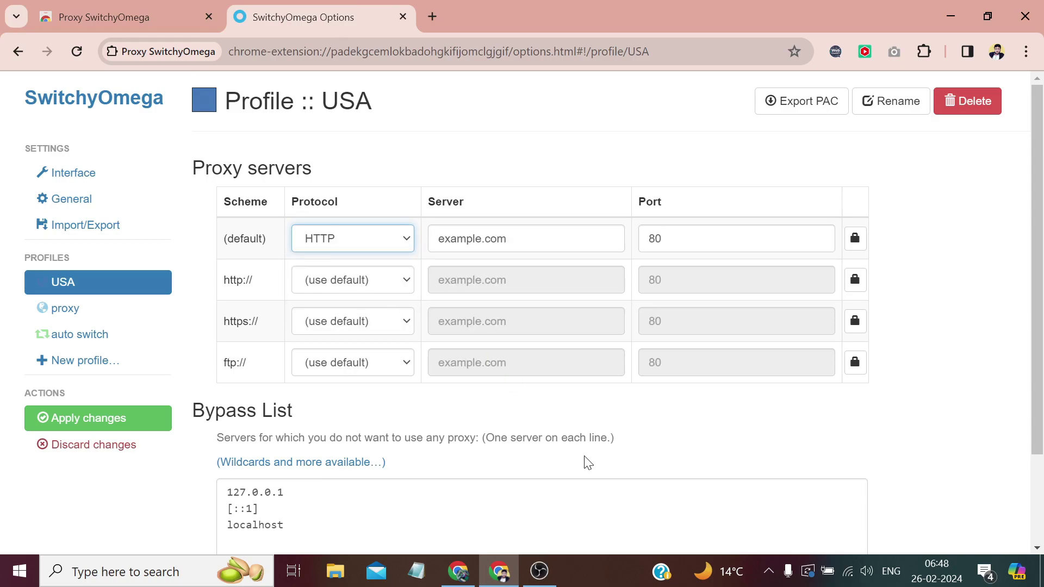
pyautogui.click(463, 575)
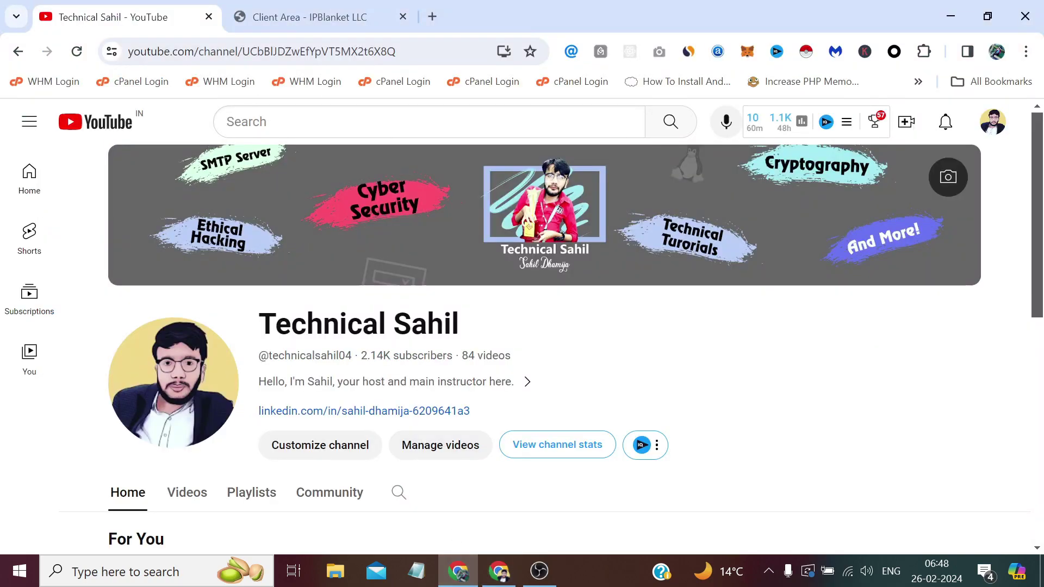
pyautogui.hotkey('ctrl', 'Tab')
# Open the Datacenter Dedicated proxy in IPBlanket and copy its public IP 87.254.11.115.
pyautogui.click(417, 328)
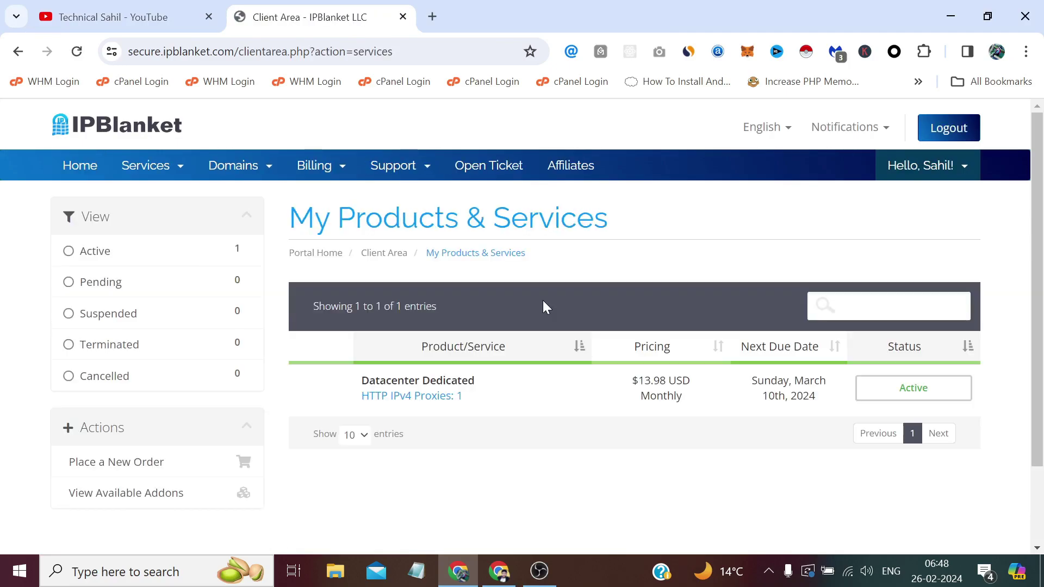
pyautogui.click(582, 404)
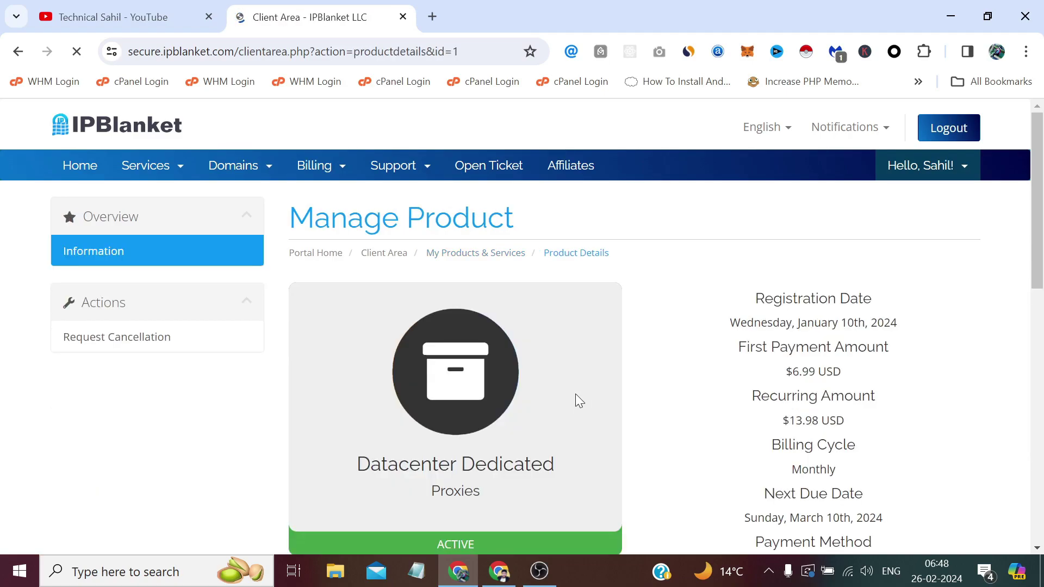
pyautogui.scroll(-10, 657, 277)
pyautogui.moveTo(656, 275); pyautogui.dragTo(584, 278)
pyautogui.rightClick(585, 278)
pyautogui.click(604, 290)
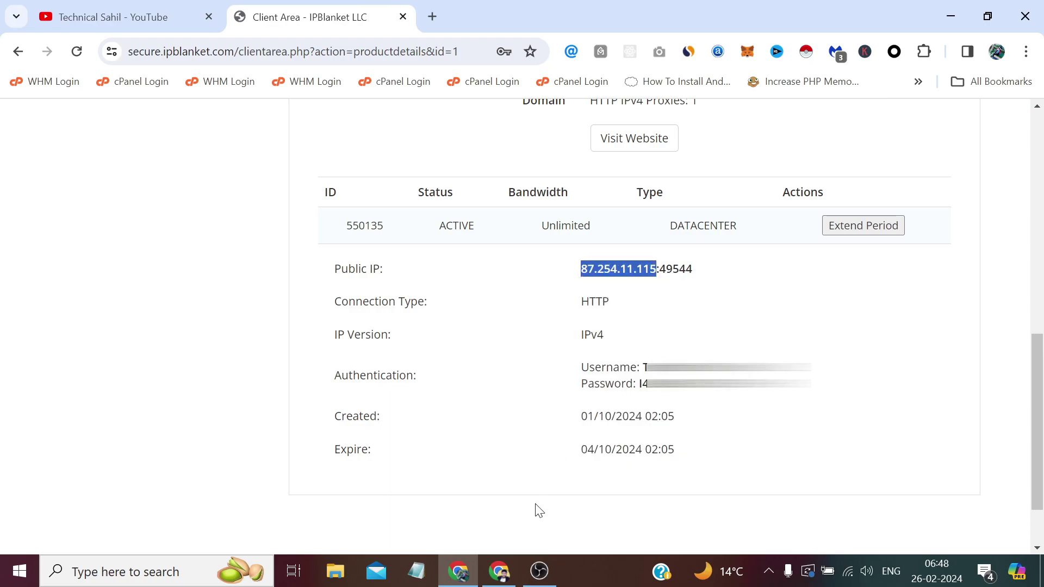
# Set the USA profile's default proxy server to 87.254.11.115, replacing example.com.
pyautogui.click(499, 571)
pyautogui.tripleClick(460, 239)
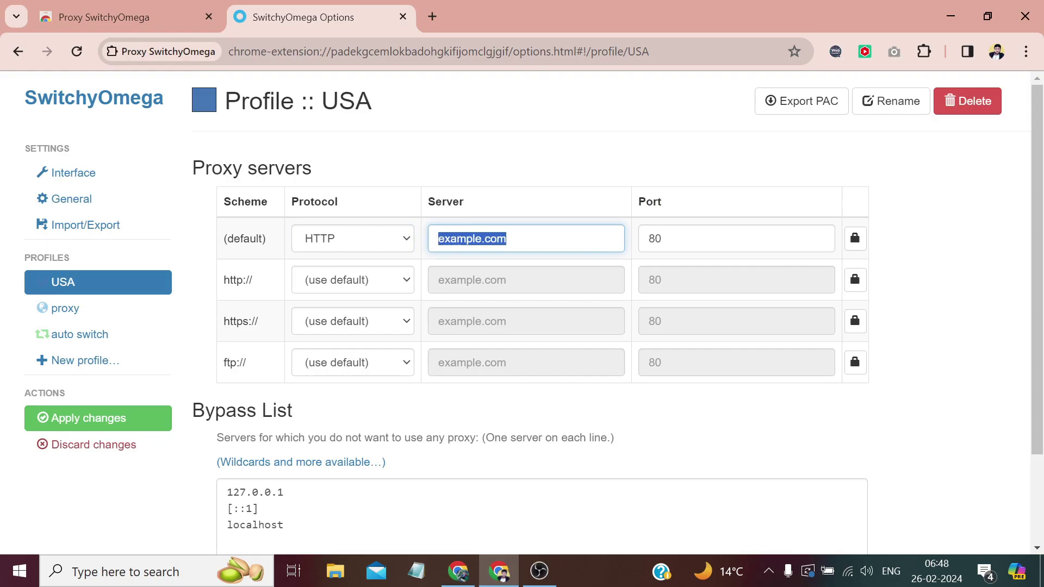
pyautogui.rightClick(458, 240)
pyautogui.click(486, 341)
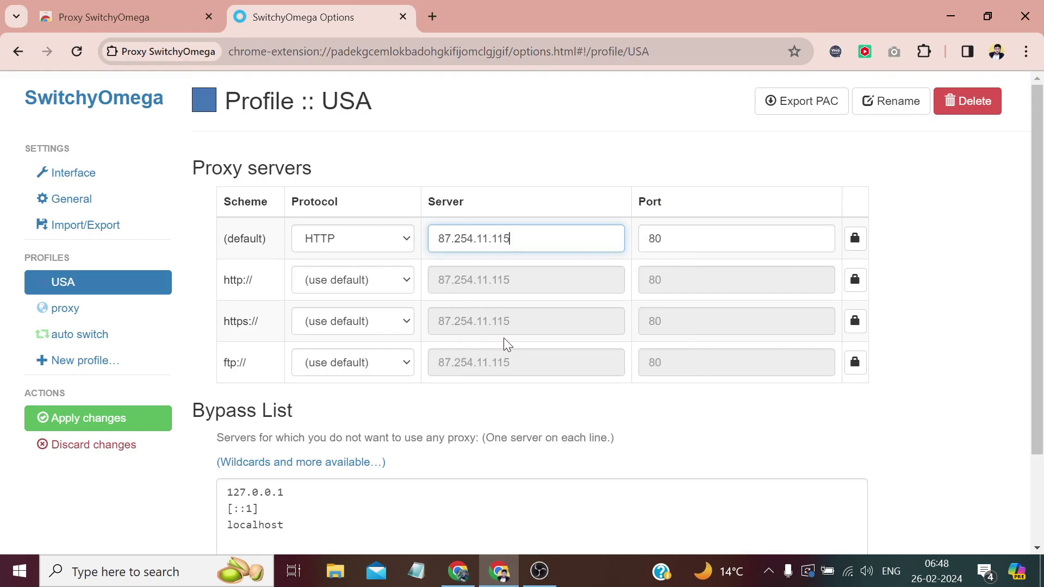
# Copy port 49544 from IPBlanket into the profile's Port field, replacing 80.
pyautogui.click(468, 568)
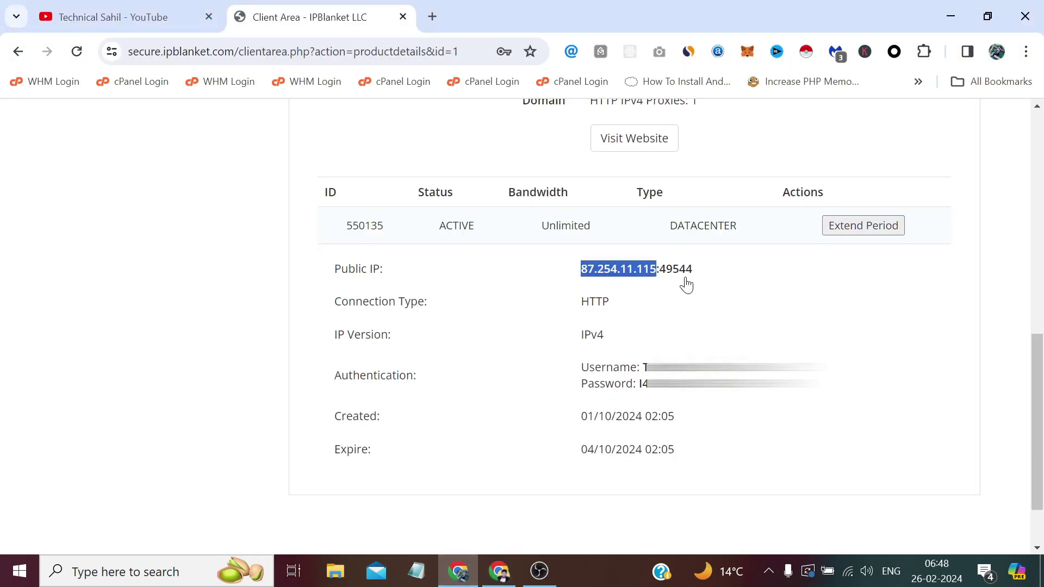
pyautogui.moveTo(693, 270); pyautogui.dragTo(663, 274)
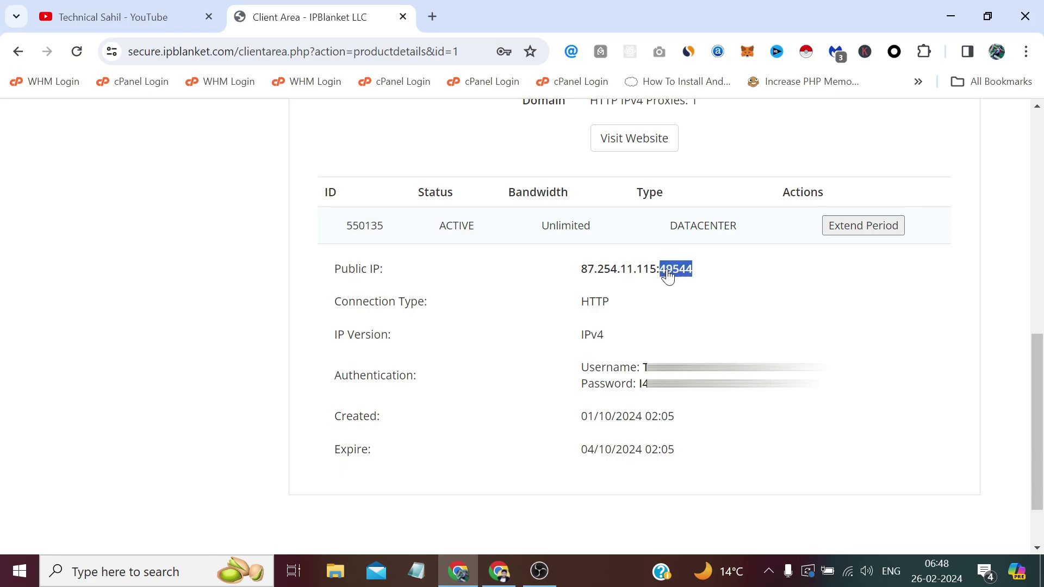
pyautogui.rightClick(667, 277)
pyautogui.click(707, 287)
pyautogui.click(499, 571)
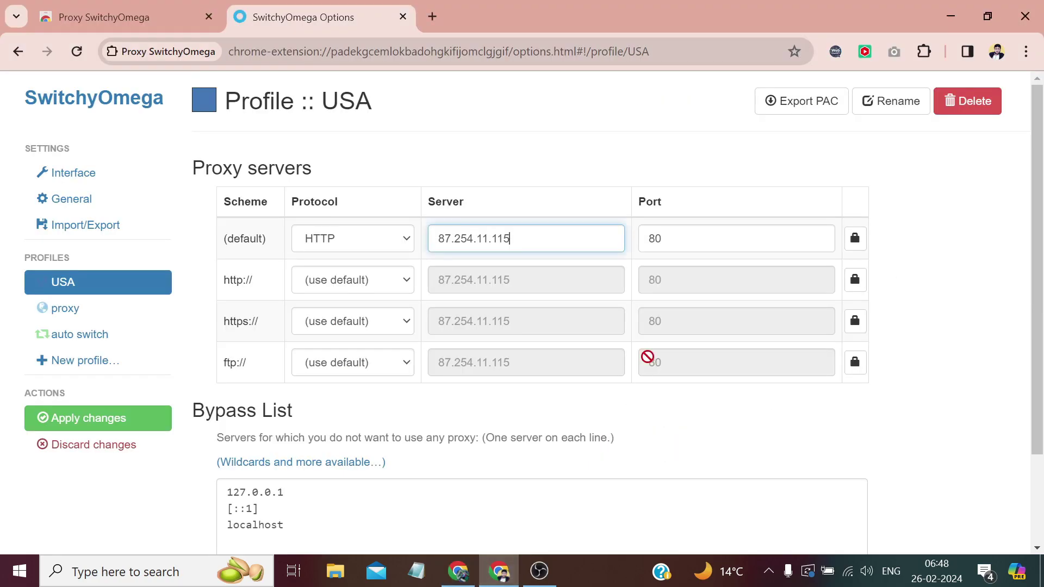
pyautogui.doubleClick(655, 238)
pyautogui.rightClick(658, 239)
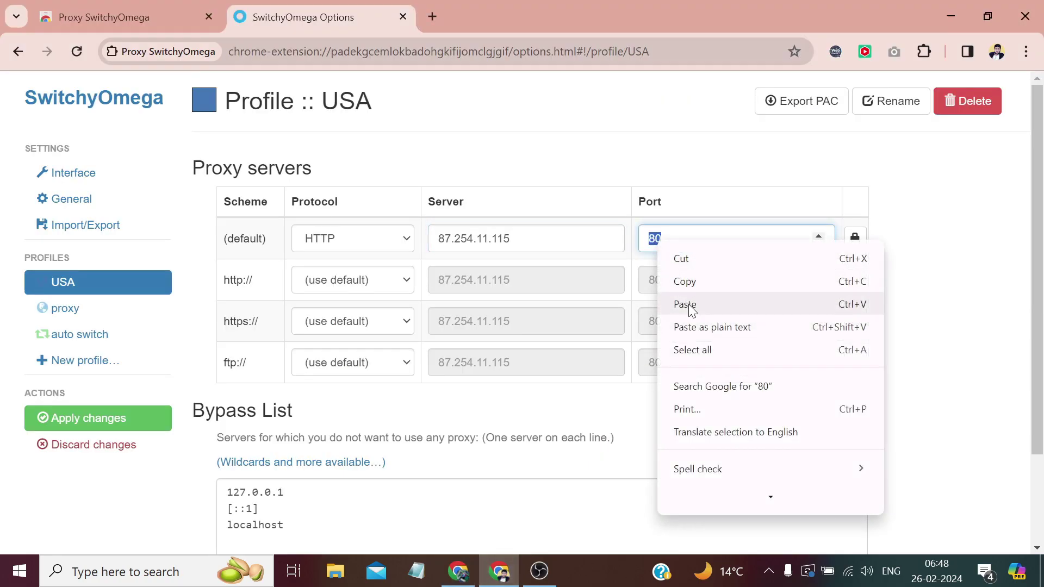
pyautogui.click(691, 305)
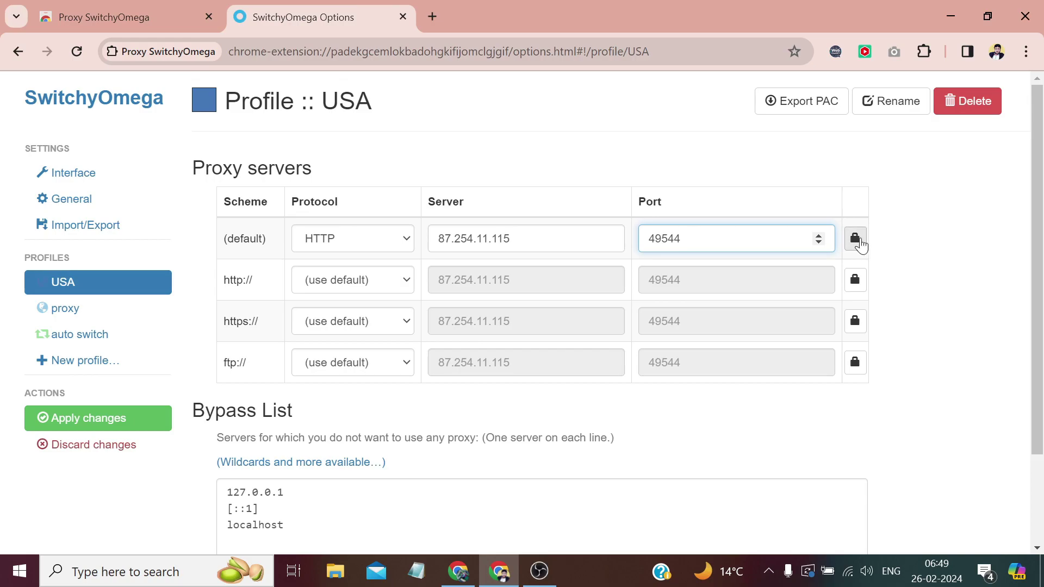
# Paste the proxy username from IPBlanket into the default proxy's authentication settings.
pyautogui.click(856, 243)
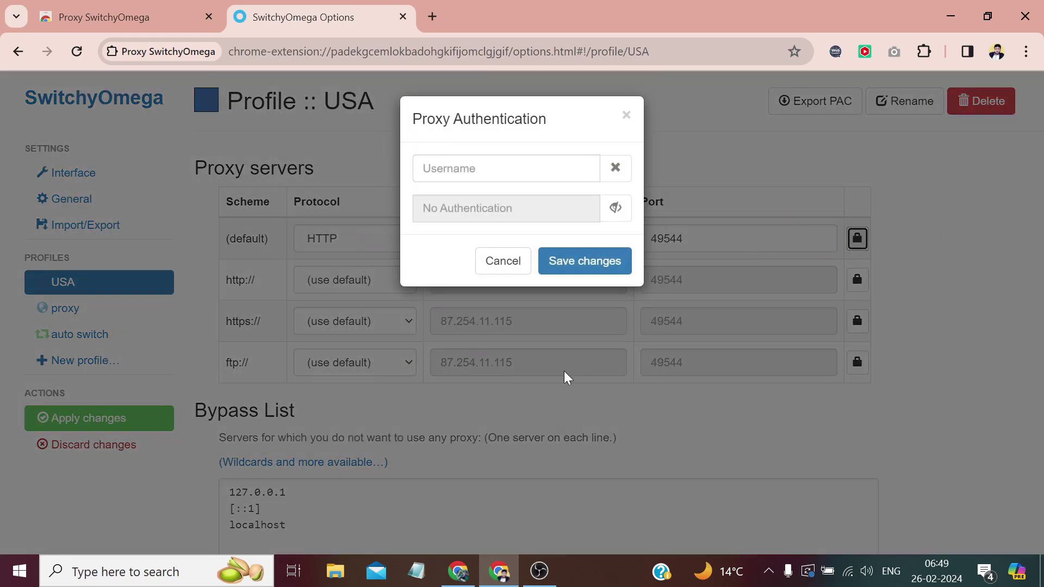
pyautogui.click(459, 572)
pyautogui.moveTo(824, 368); pyautogui.dragTo(637, 368)
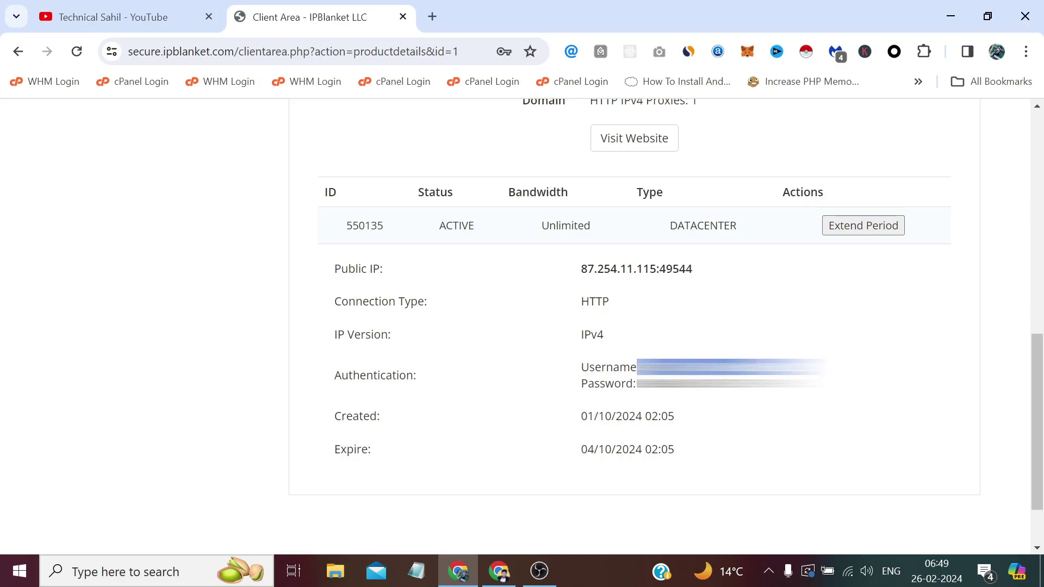
pyautogui.rightClick(645, 368)
pyautogui.click(699, 163)
pyautogui.click(500, 572)
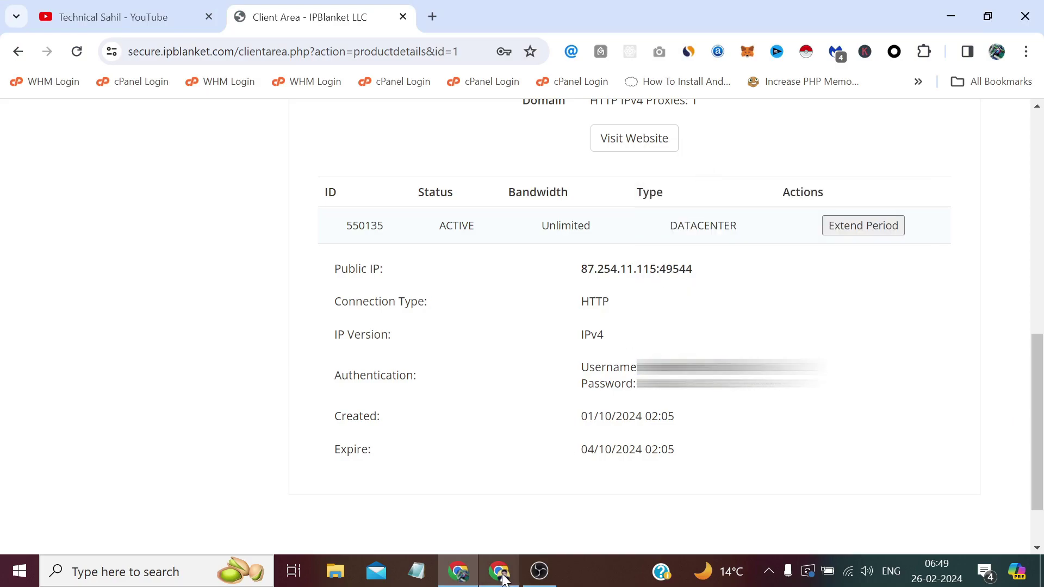
pyautogui.rightClick(463, 173)
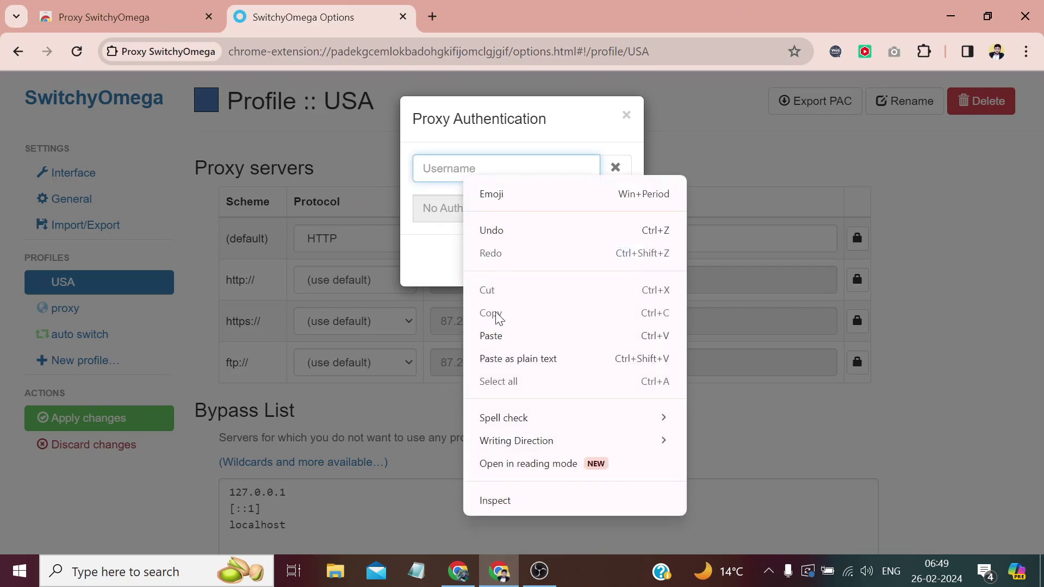
pyautogui.click(492, 336)
# Paste the proxy password from IPBlanket into the password field and save the credentials.
pyautogui.click(474, 570)
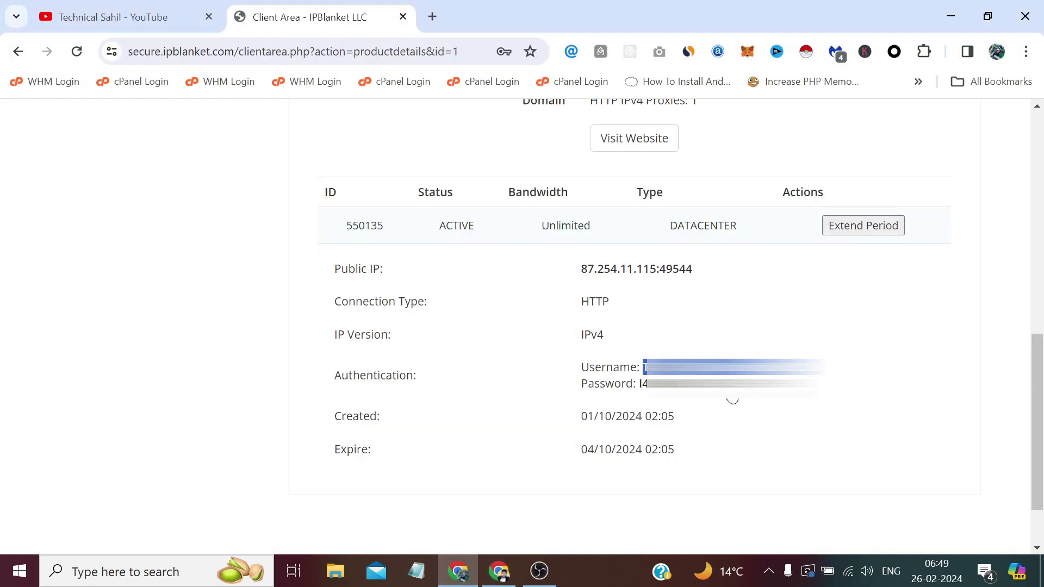
pyautogui.moveTo(741, 395); pyautogui.dragTo(643, 392)
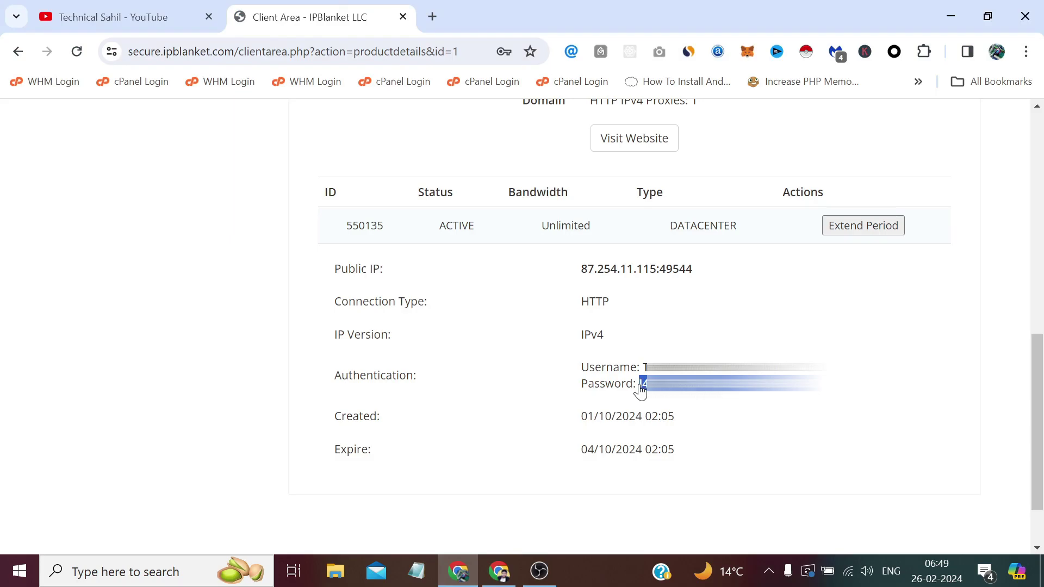
pyautogui.rightClick(647, 393)
pyautogui.click(692, 182)
pyautogui.click(500, 578)
pyautogui.click(479, 212)
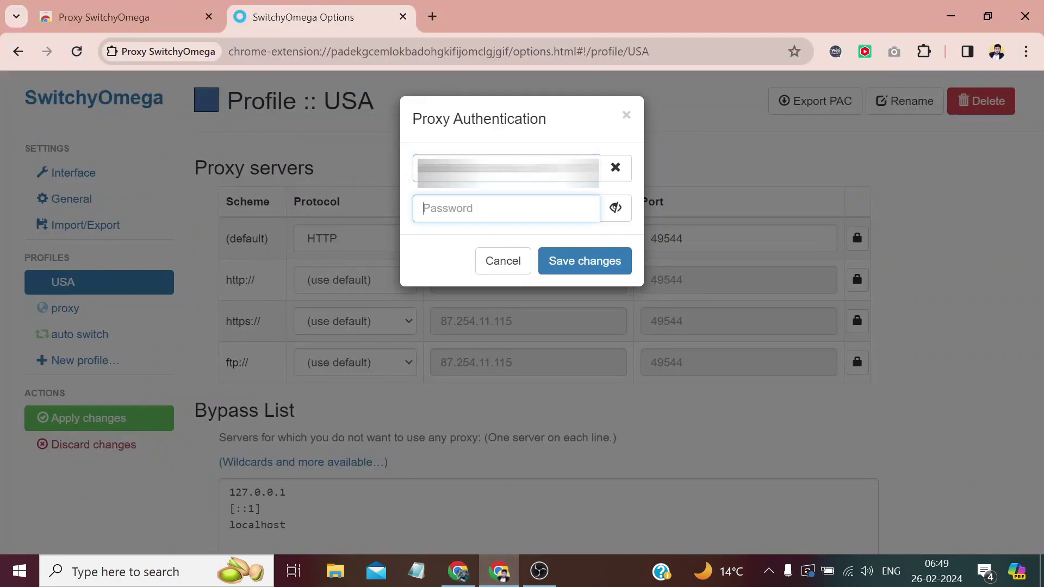
pyautogui.rightClick(474, 212)
pyautogui.click(513, 373)
pyautogui.click(585, 262)
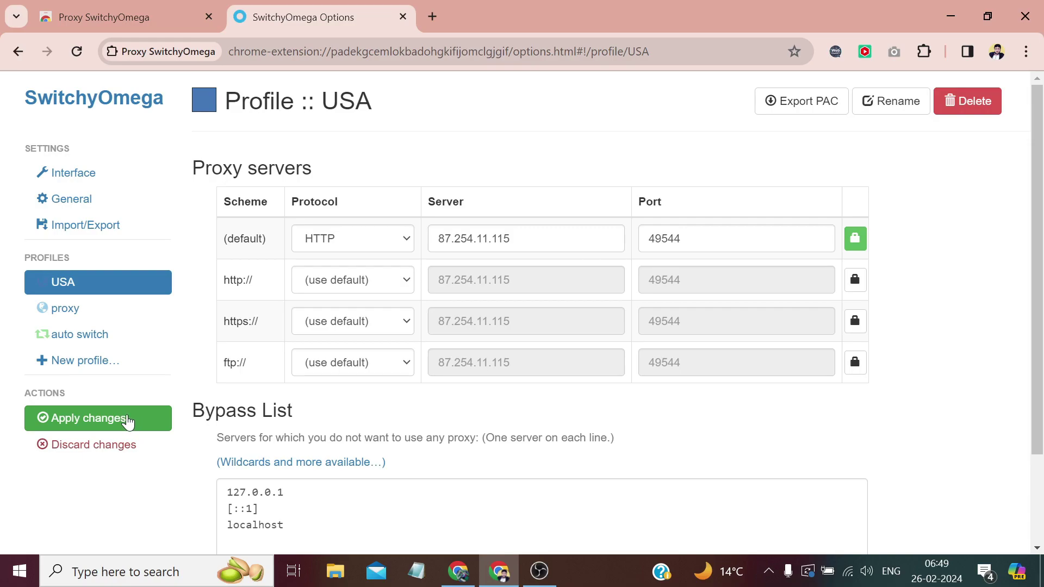
# Apply the USA profile's server, port and authentication changes until 'Options saved' appears.
pyautogui.scroll(-2, 221, 368)
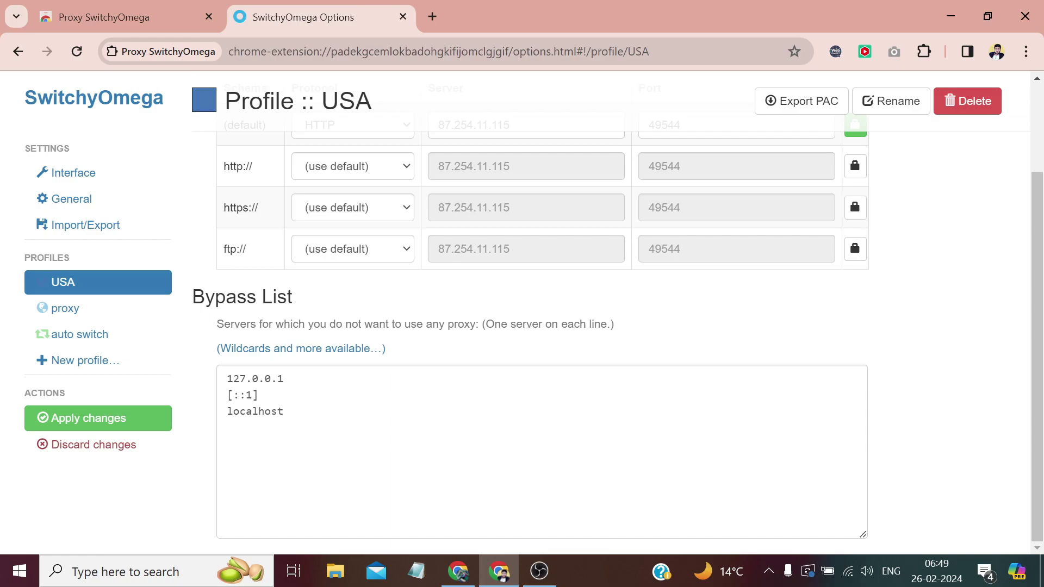
pyautogui.click(137, 423)
pyautogui.scroll(2, 491, 232)
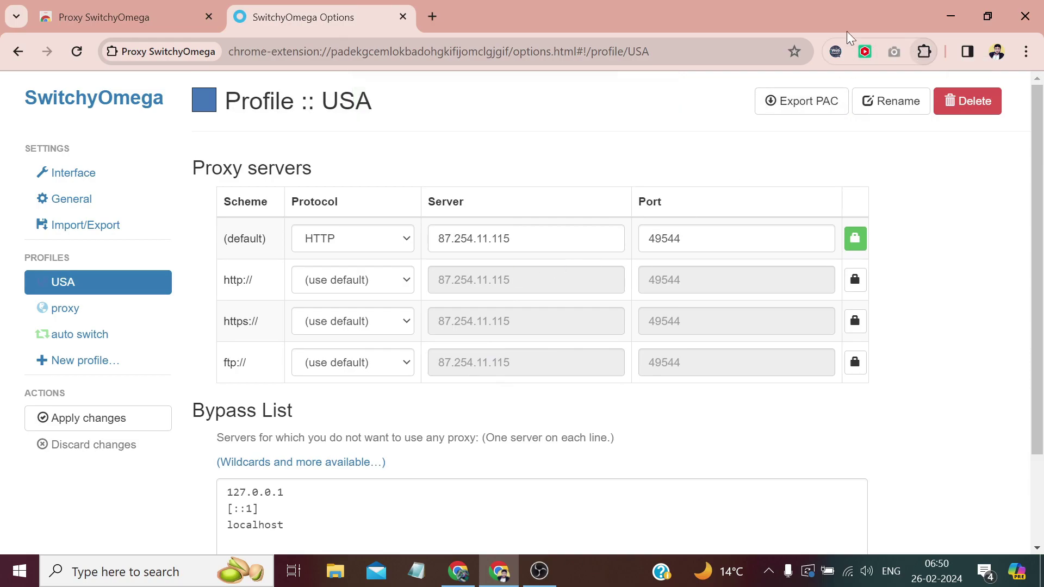
# Close the SwitchyOmega options and Chrome Web Store tabs, leaving a new tab.
pyautogui.click(403, 16)
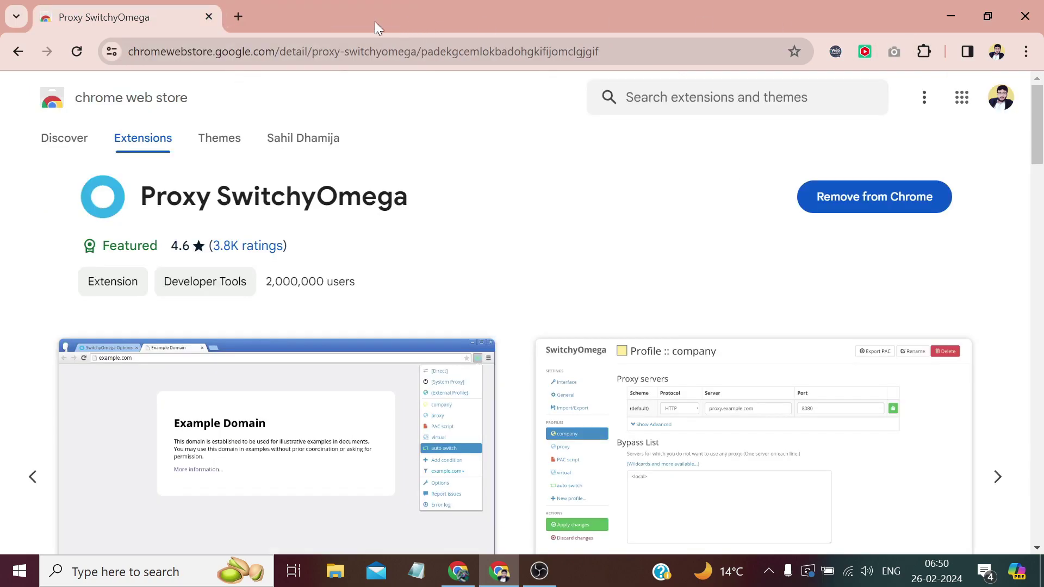
pyautogui.click(238, 16)
pyautogui.click(210, 17)
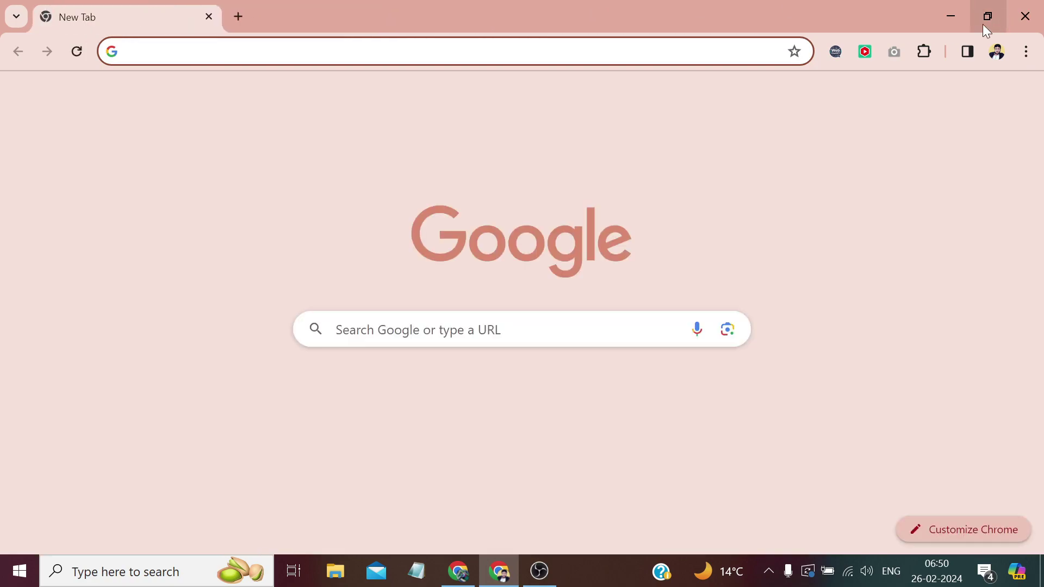
# Pin Proxy SwitchyOmega to the toolbar and switch it to the USA profile.
pyautogui.click(929, 52)
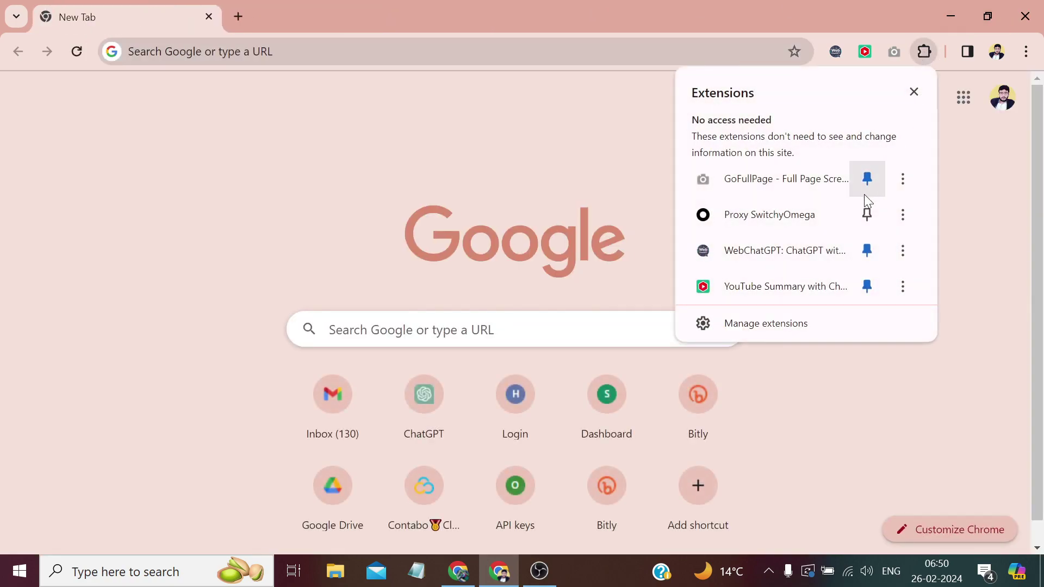
pyautogui.click(868, 214)
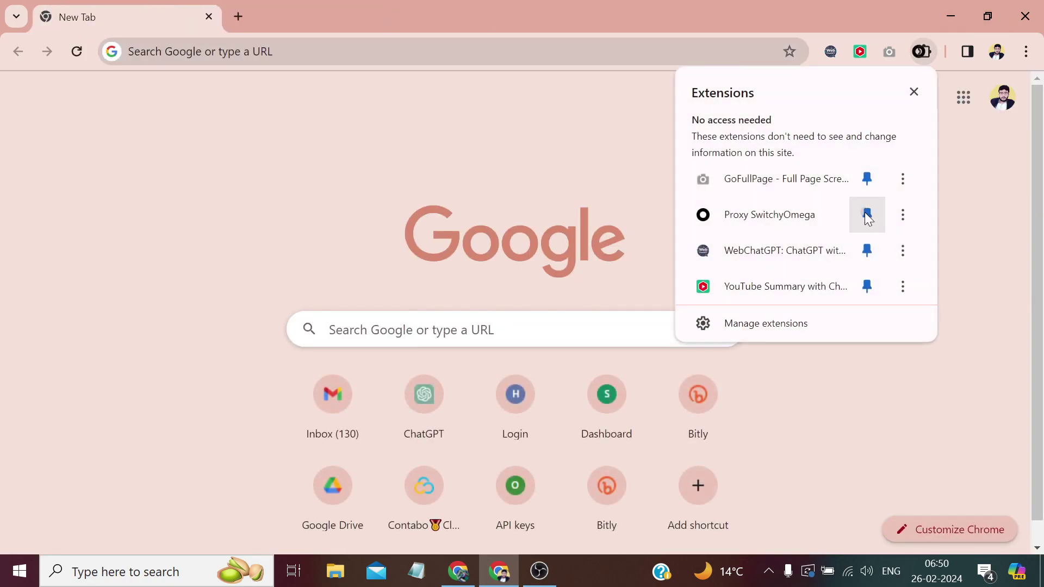
pyautogui.click(975, 193)
pyautogui.click(895, 51)
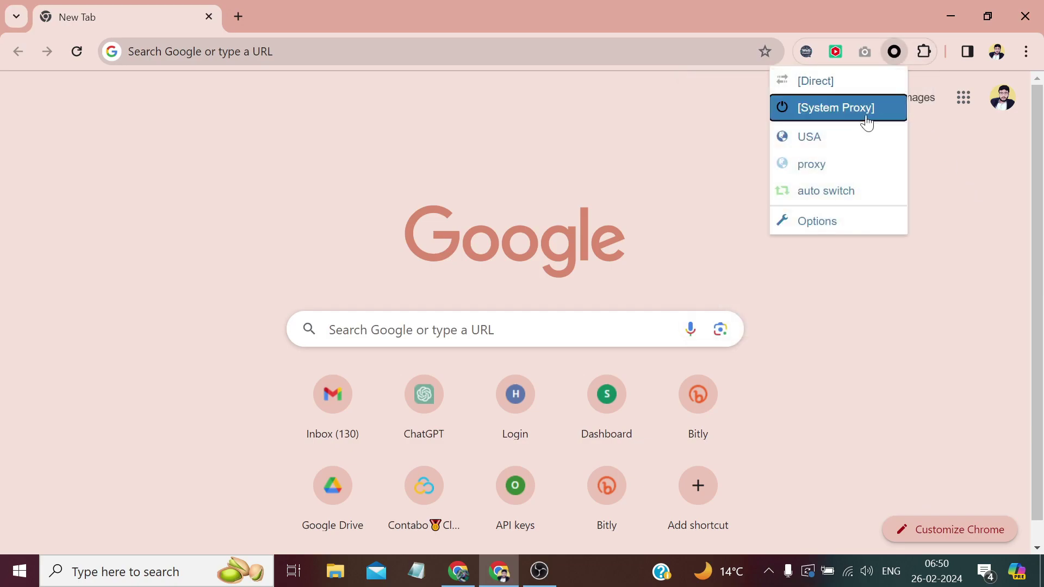
pyautogui.click(815, 136)
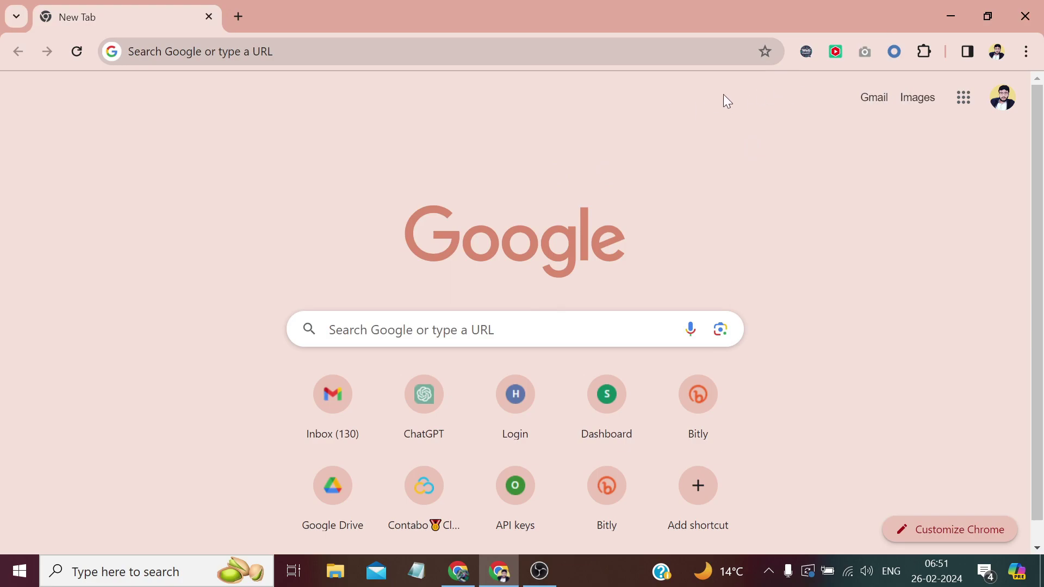
# Search for whatismyipaddress and open whatismyipaddress.com.
pyautogui.click(527, 43)
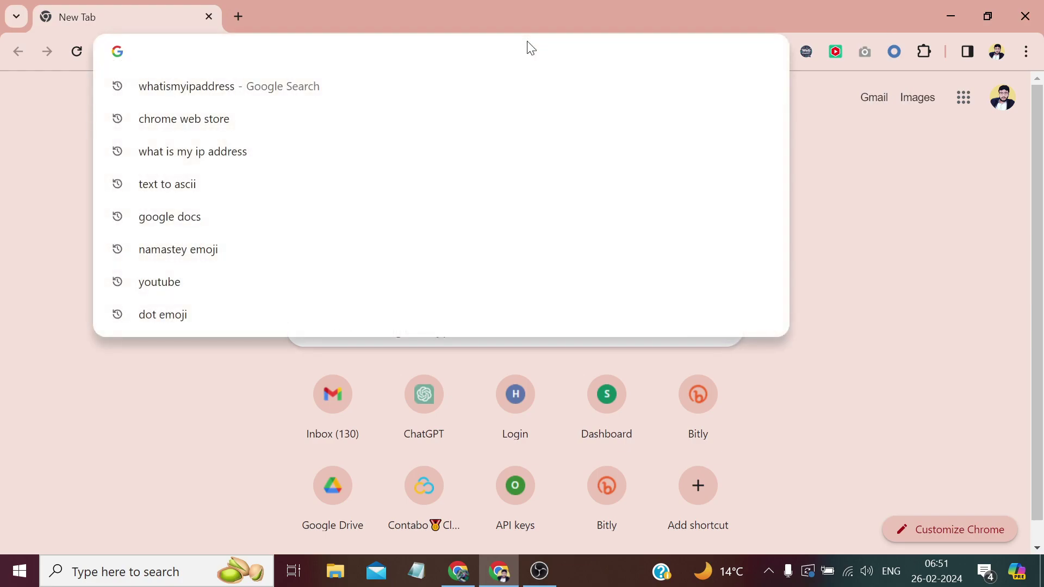
pyautogui.click(298, 82)
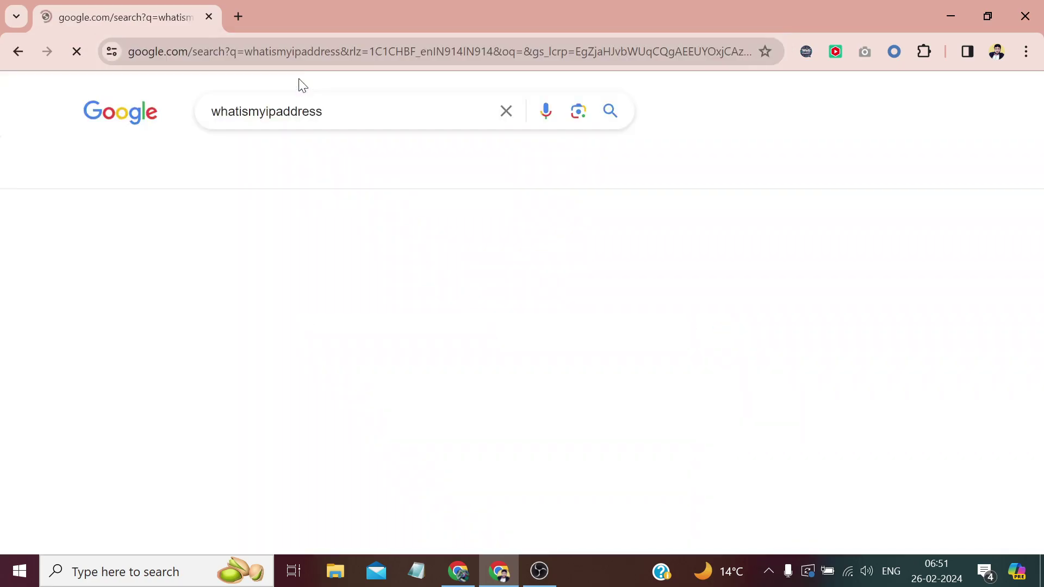
pyautogui.click(350, 276)
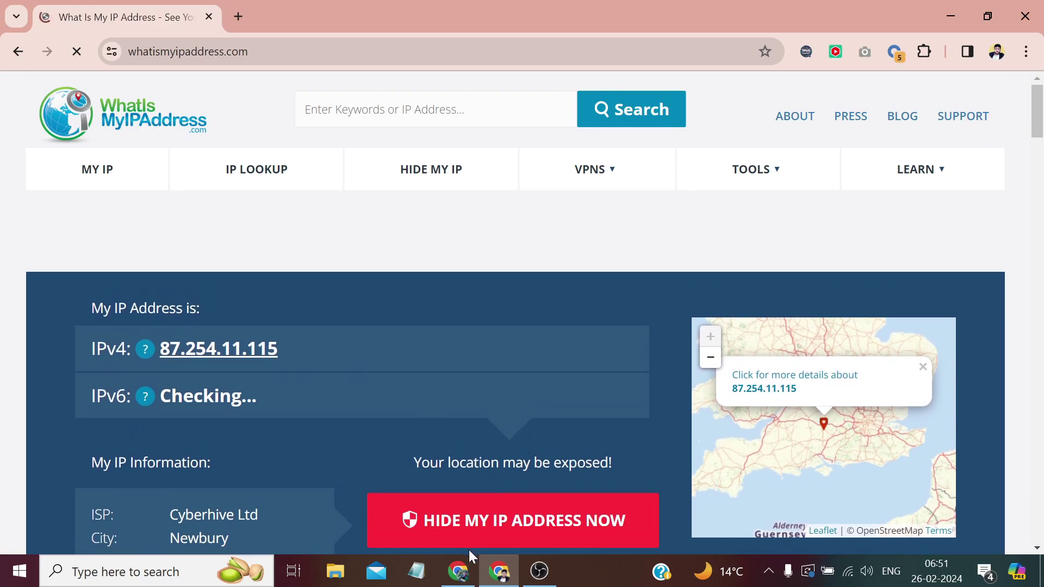
pyautogui.click(465, 568)
pyautogui.doubleClick(643, 384)
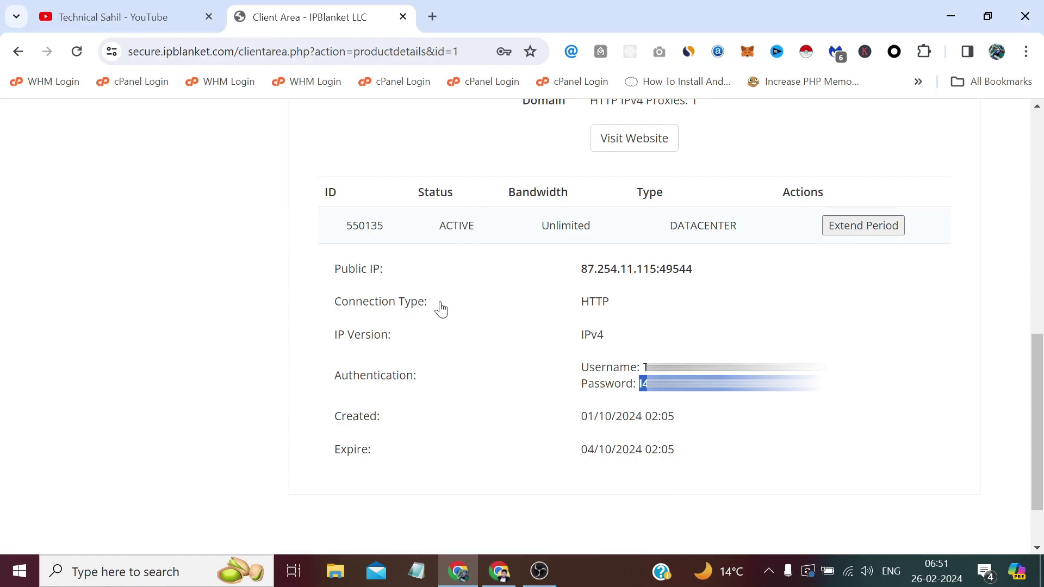
pyautogui.click(499, 571)
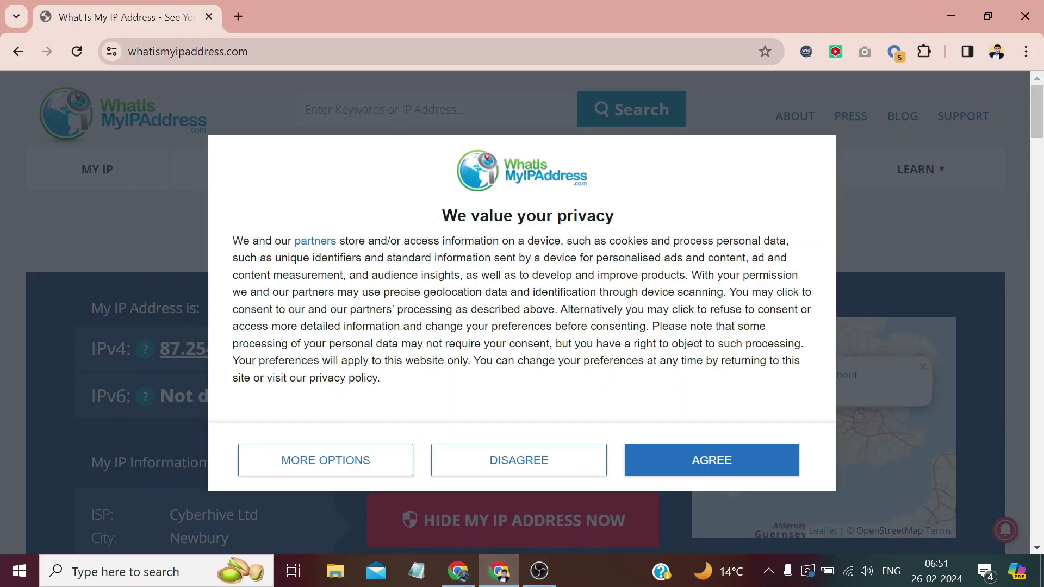
pyautogui.click(694, 471)
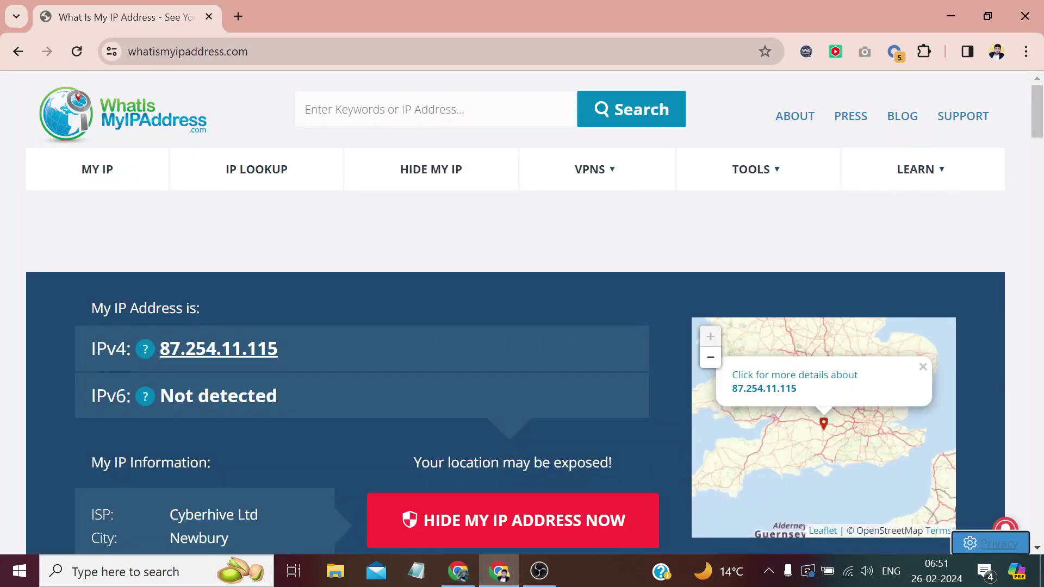
pyautogui.click(491, 580)
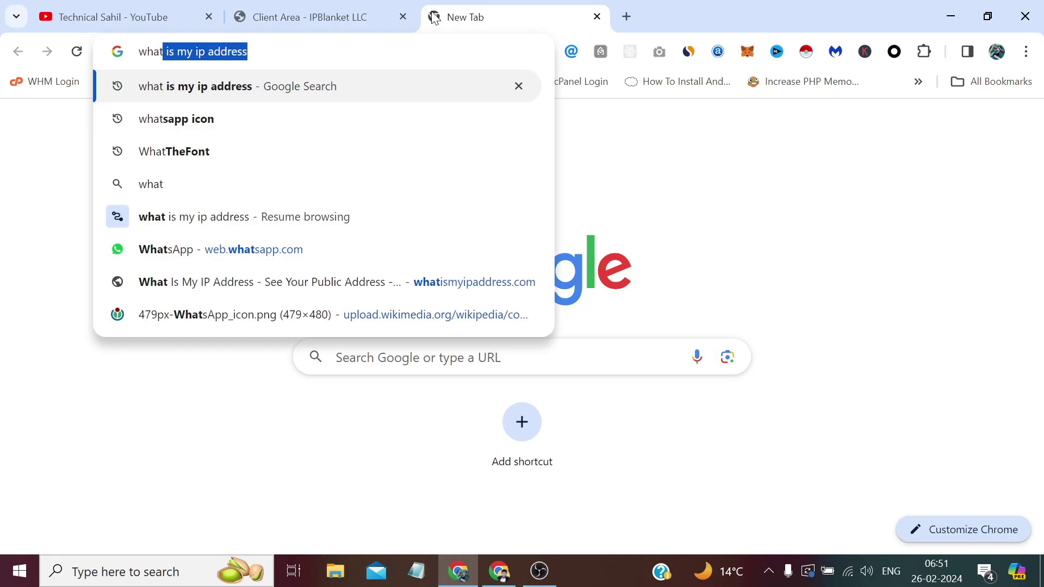
pyautogui.press('Return')
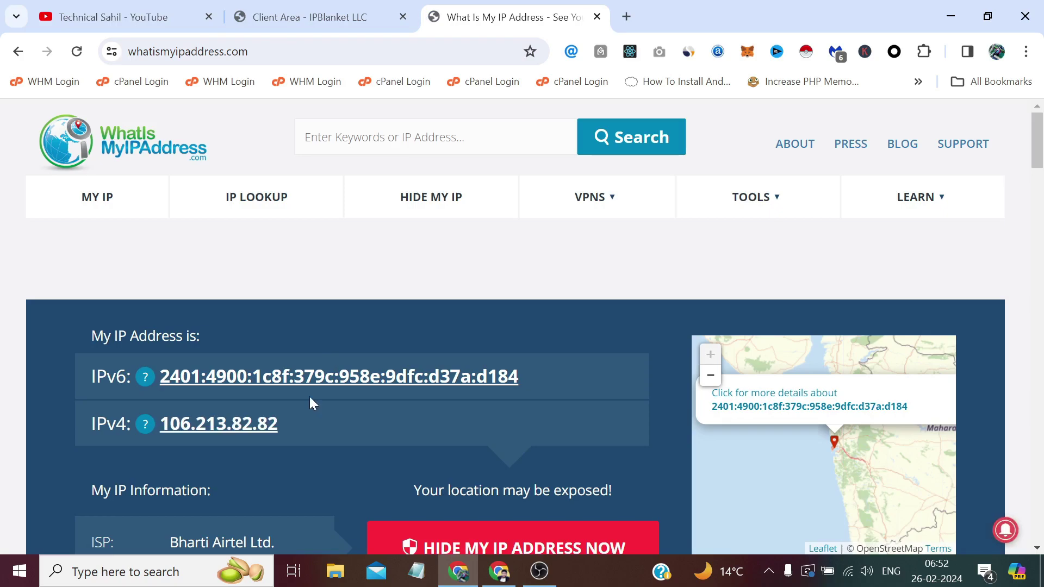
pyautogui.scroll(-2, 291, 387)
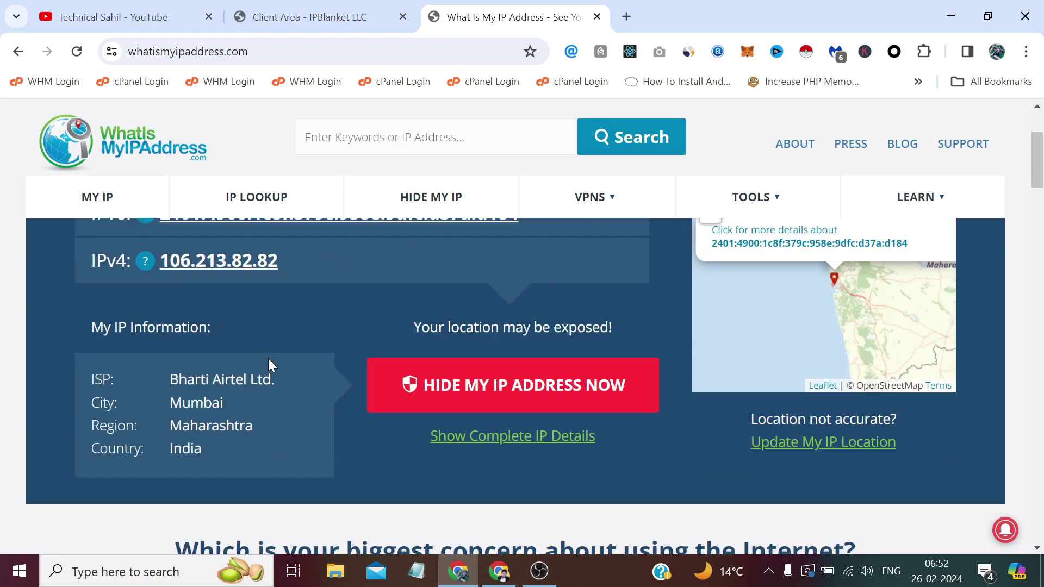
pyautogui.scroll(2, 269, 362)
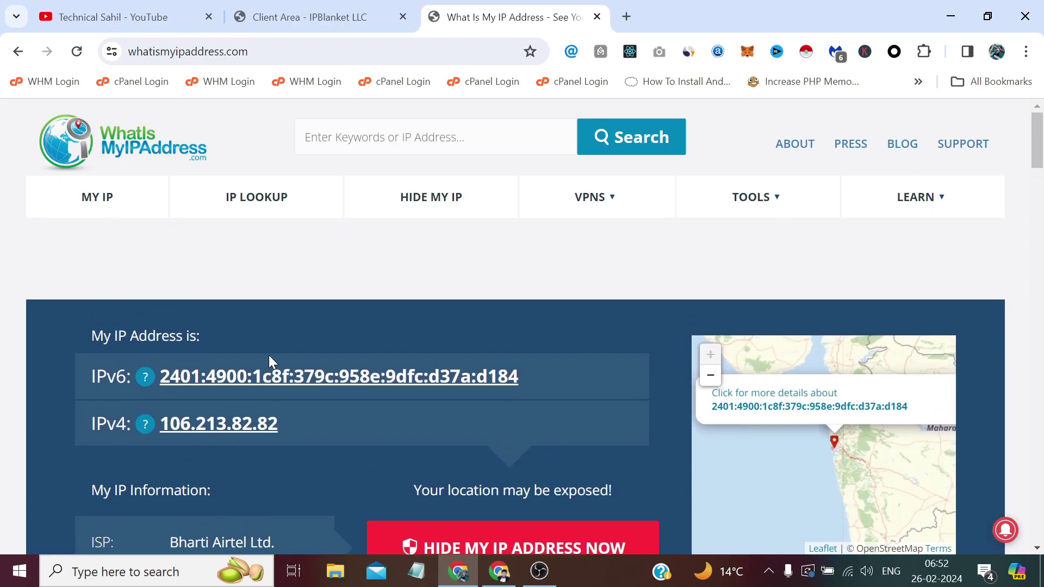
# In the proxied window, decline the site's notification prompt to view the 87.254.11.115 Newbury result.
pyautogui.click(499, 572)
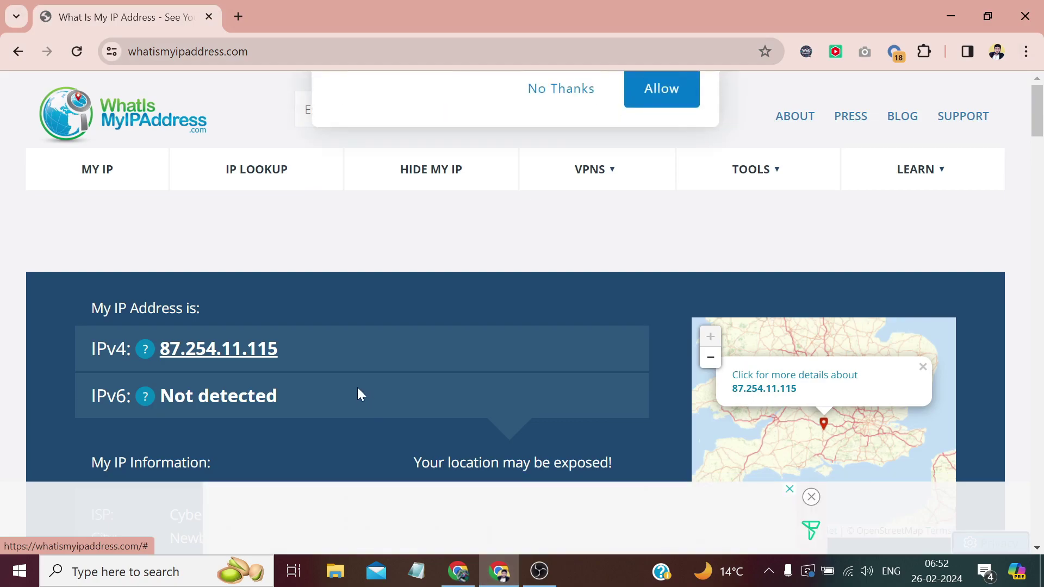
pyautogui.scroll(-3, 357, 387)
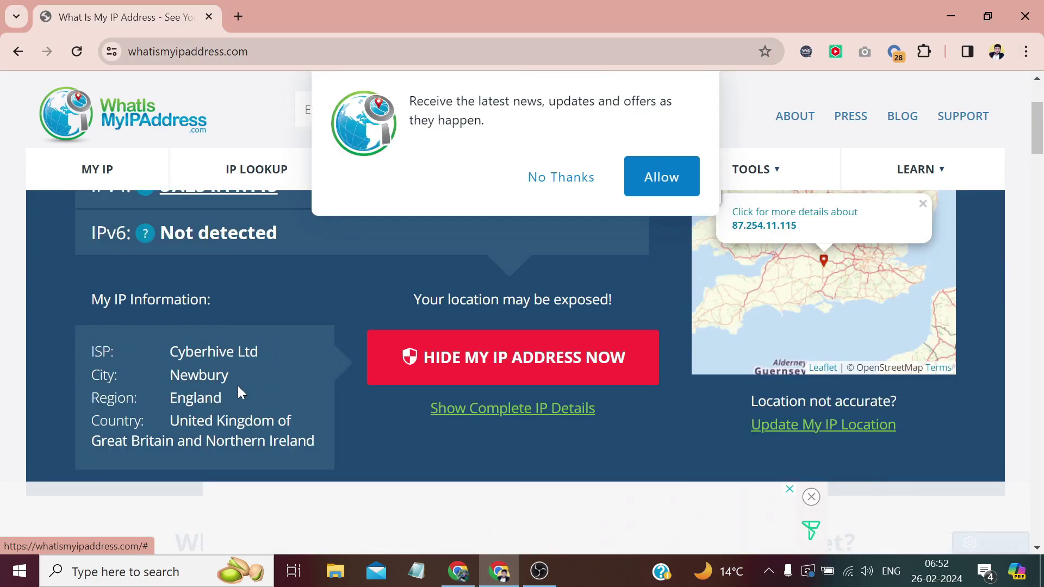
pyautogui.click(548, 189)
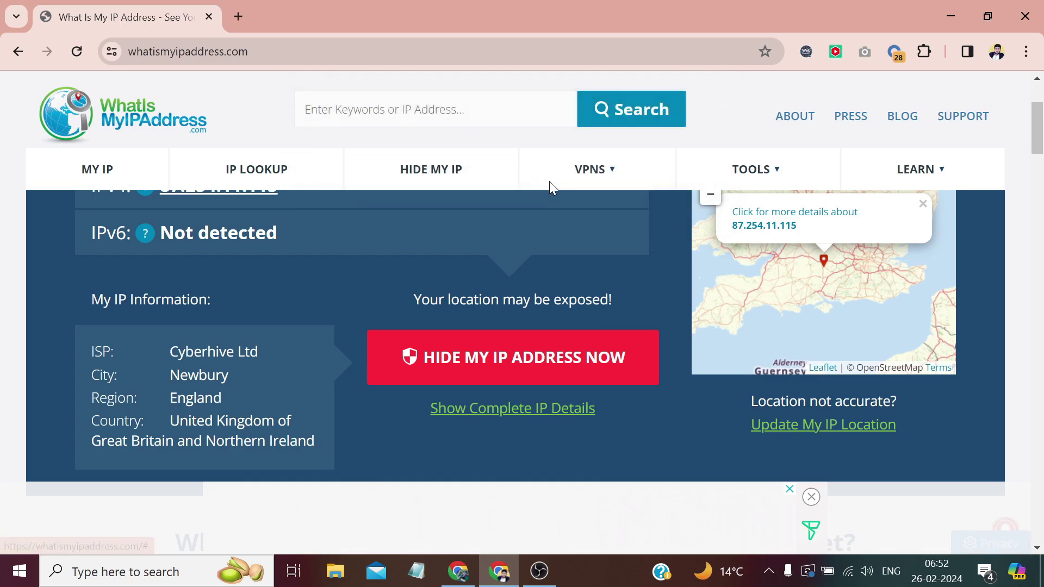
# Apply the USA profile in SwitchyOmega, then bring the unproxied Chrome window to the front.
pyautogui.click(895, 55)
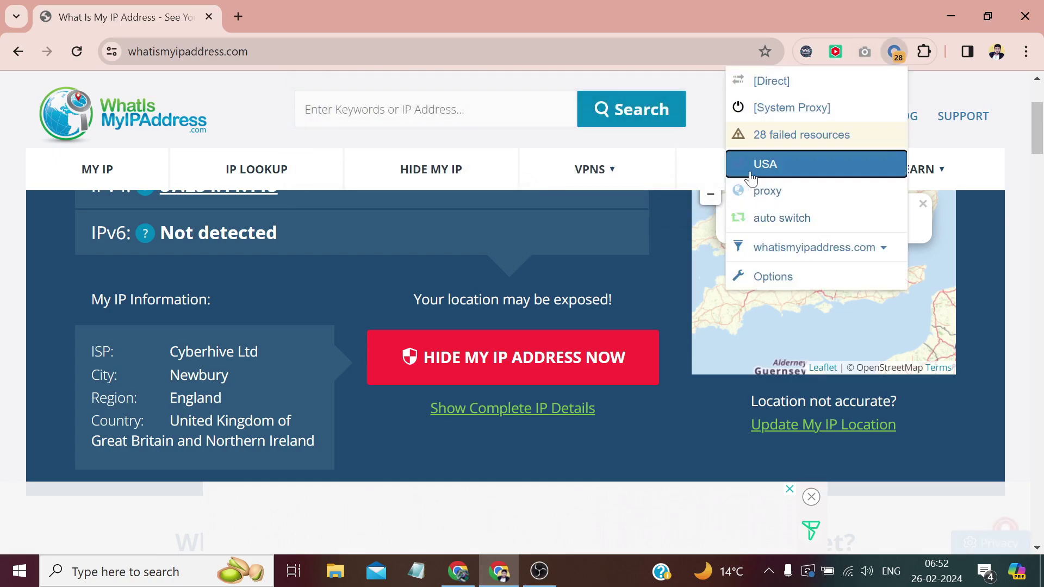
pyautogui.click(2, 211)
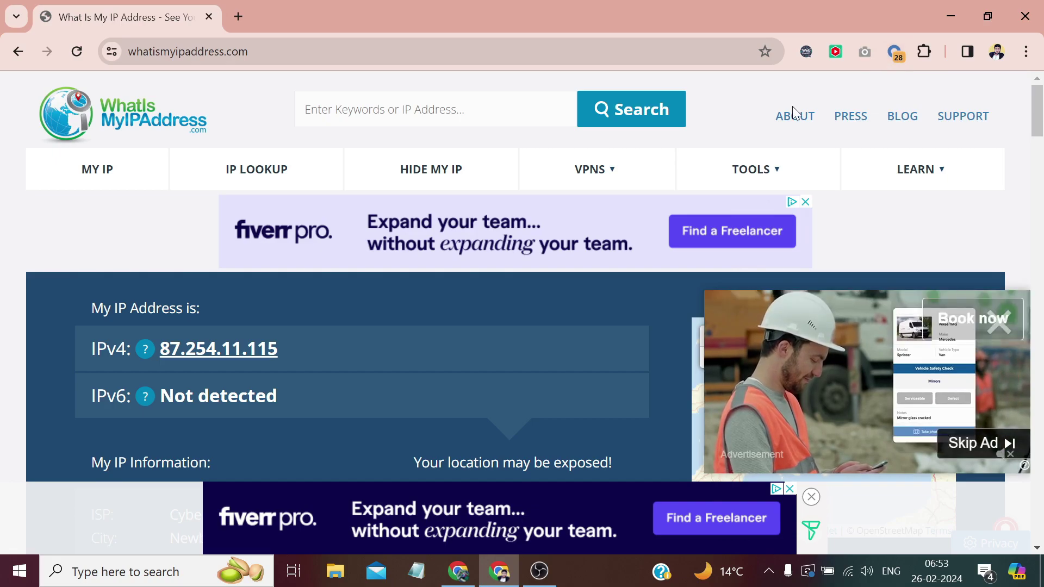
pyautogui.hotkey('alt', 'Tab')
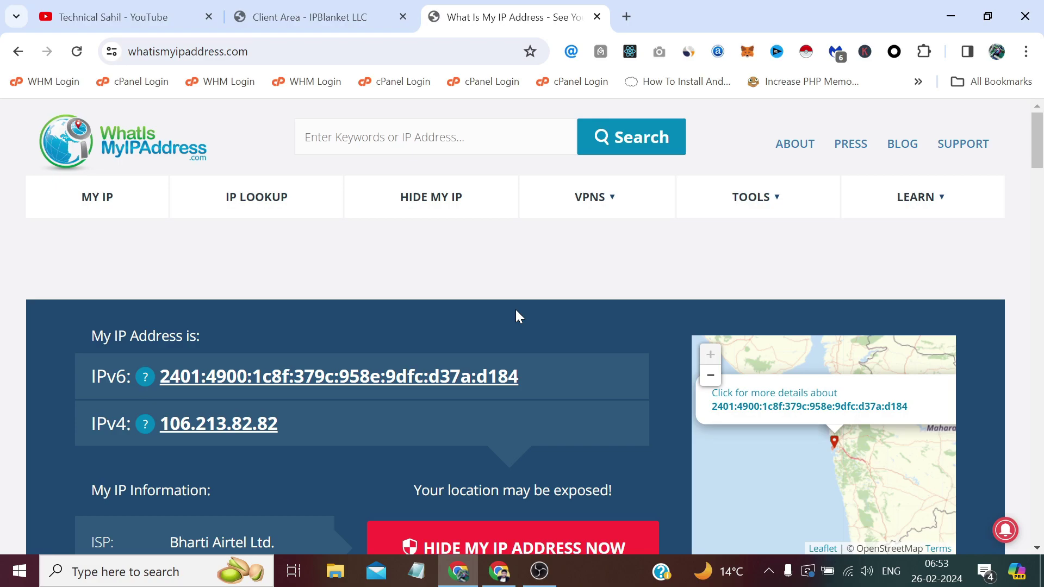
# Copy the proxy's Public IP 87.254.11.115 from IPBlanket and search 'mxlookup ip blacklist checker'.
pyautogui.click(340, 12)
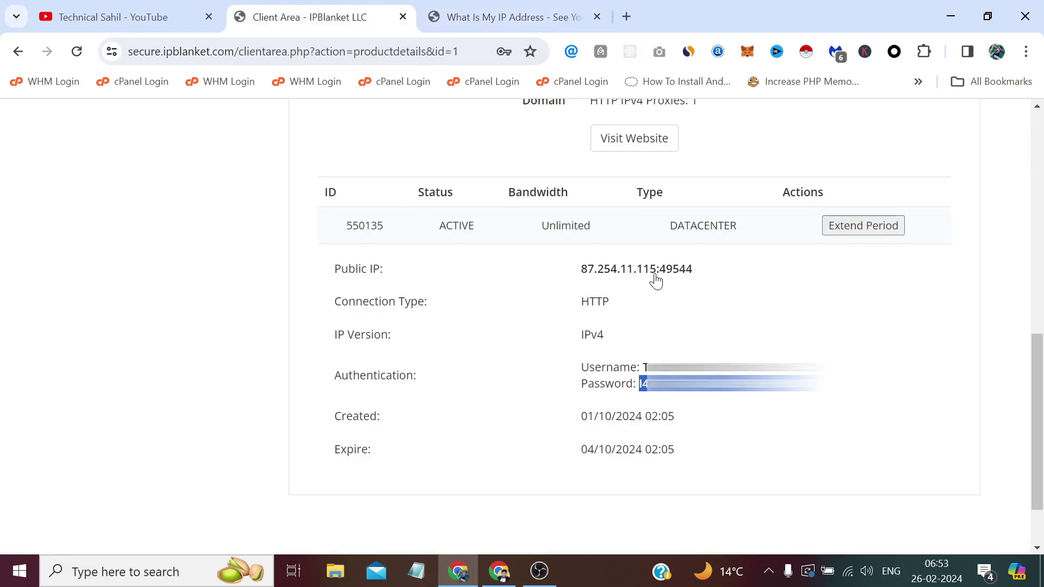
pyautogui.moveTo(656, 272); pyautogui.dragTo(582, 281)
pyautogui.rightClick(585, 280)
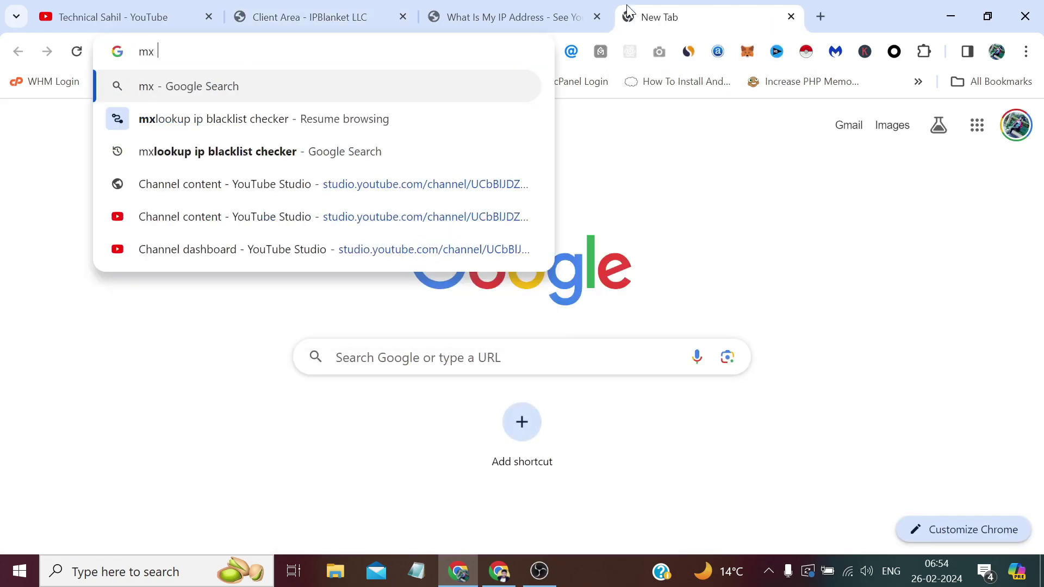
pyautogui.press('Down')
pyautogui.press('Down')
pyautogui.press('Return')
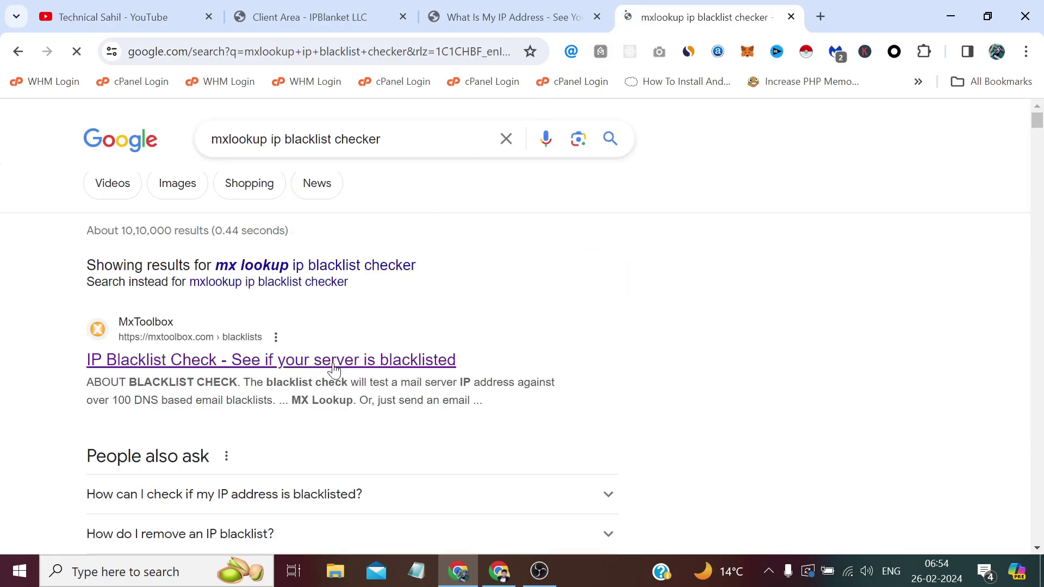
# Run MxToolbox's IP Blacklist Check on the pasted 87.254.11.115: 0 listings across 83 blacklists.
pyautogui.click(334, 369)
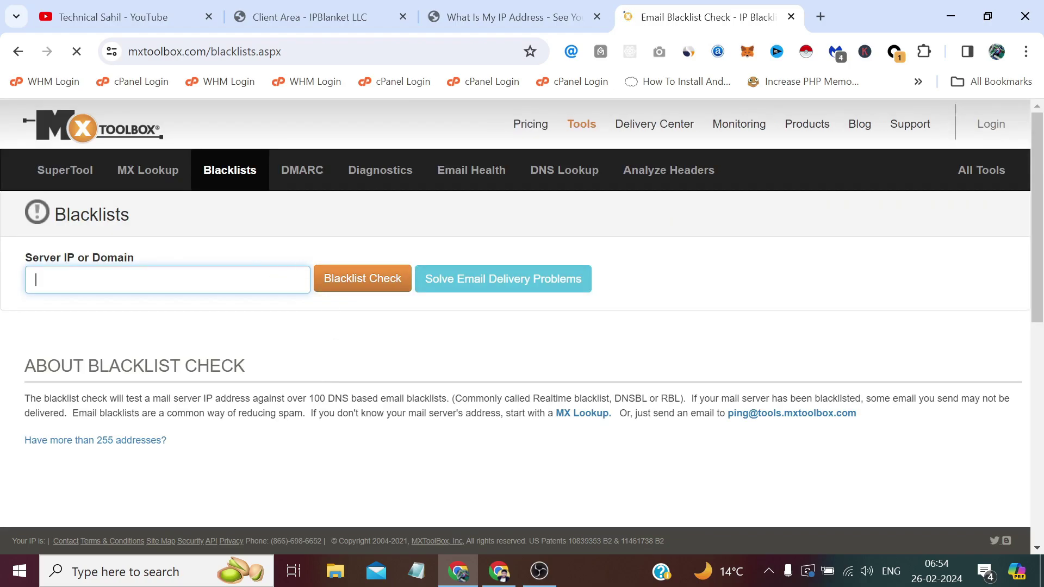
pyautogui.rightClick(254, 282)
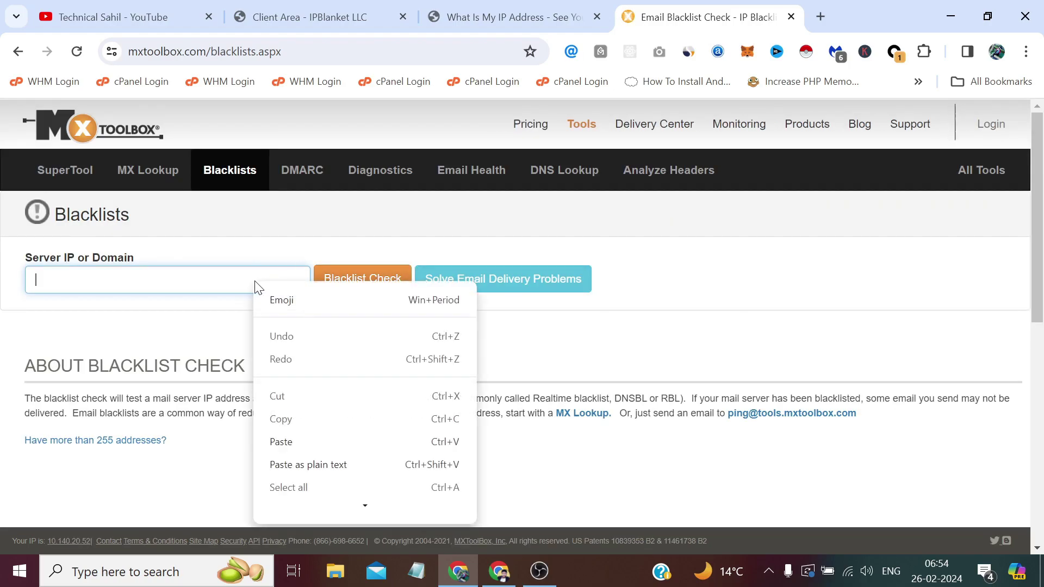
pyautogui.click(304, 442)
pyautogui.click(348, 291)
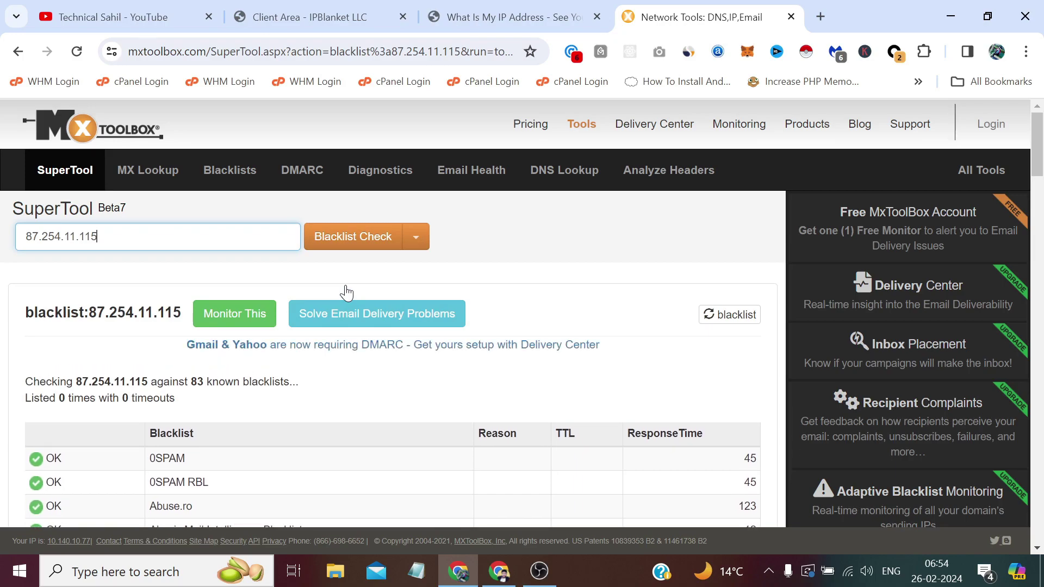
pyautogui.scroll(-1, 327, 317)
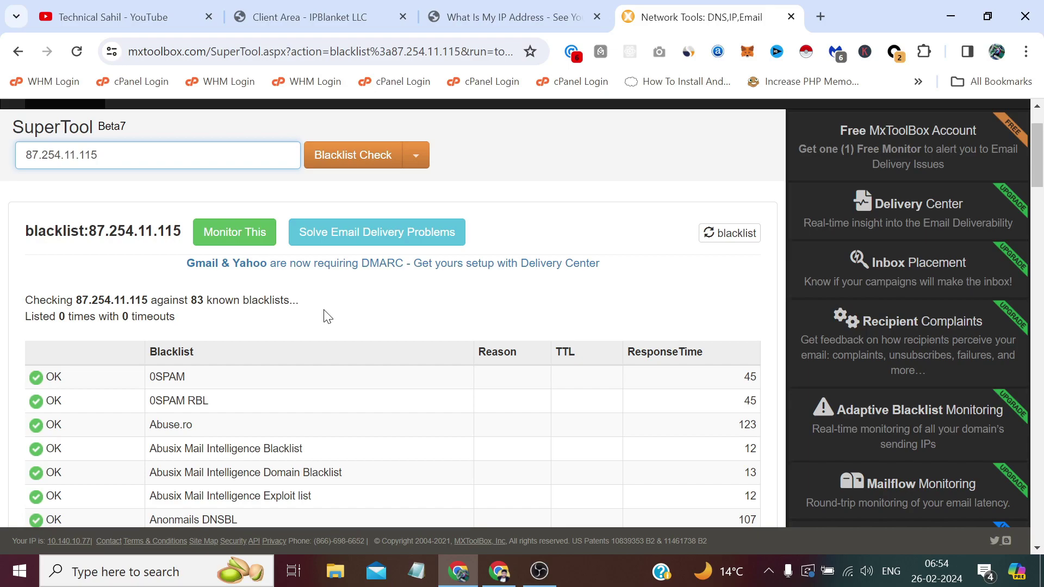
pyautogui.scroll(1, 327, 317)
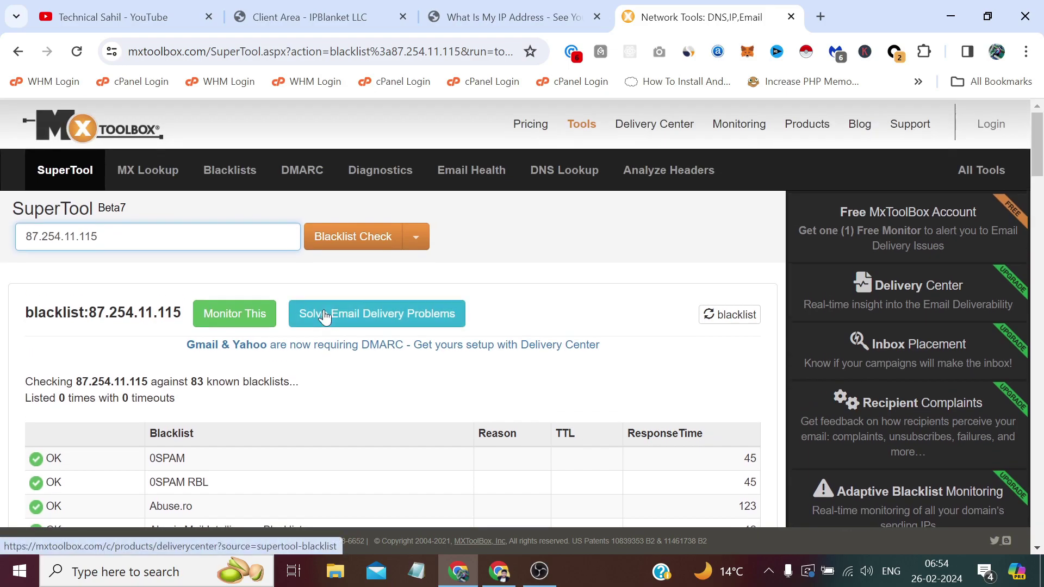